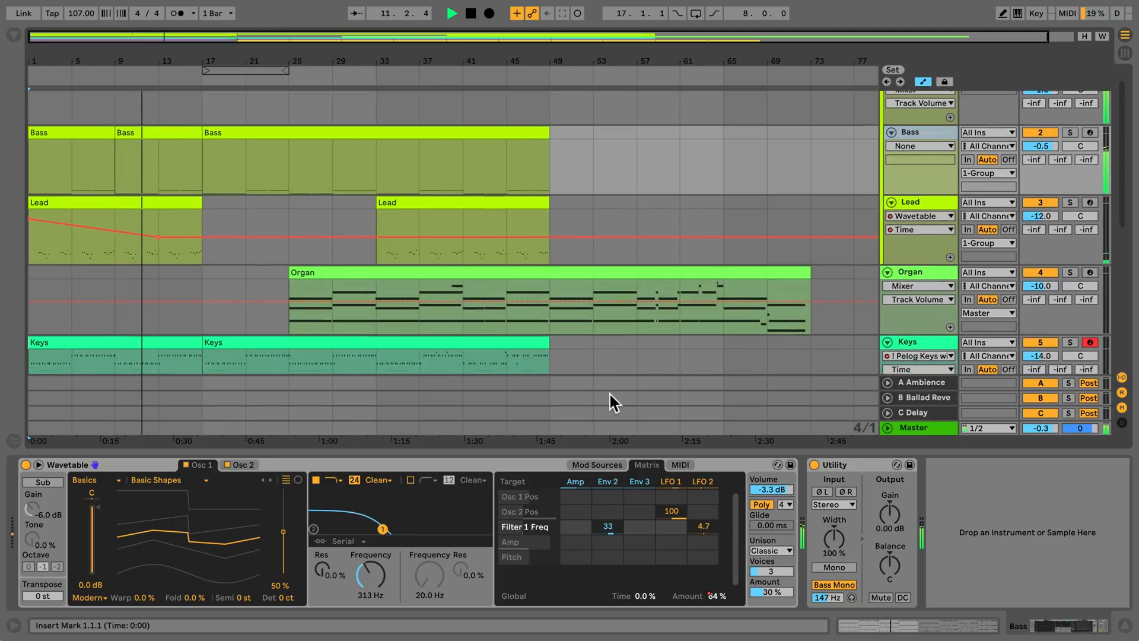
Look through the automation lanes of all the arrangement's tracks, from Bass to Percussion and back, and leave the automation display on.
{"action": "scroll", "coordinate": [610, 394], "scroll_direction": "down", "scroll_amount": 4}
{"action": "scroll", "coordinate": [610, 394], "scroll_direction": "down", "scroll_amount": 7}
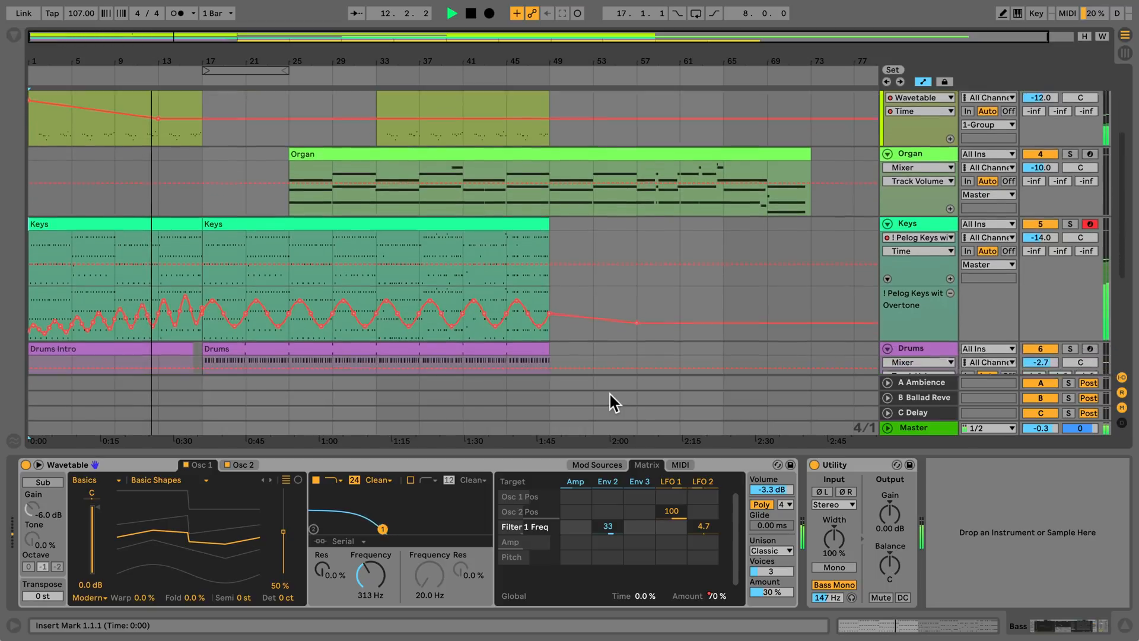
{"action": "scroll", "coordinate": [610, 394], "scroll_direction": "down", "scroll_amount": 4}
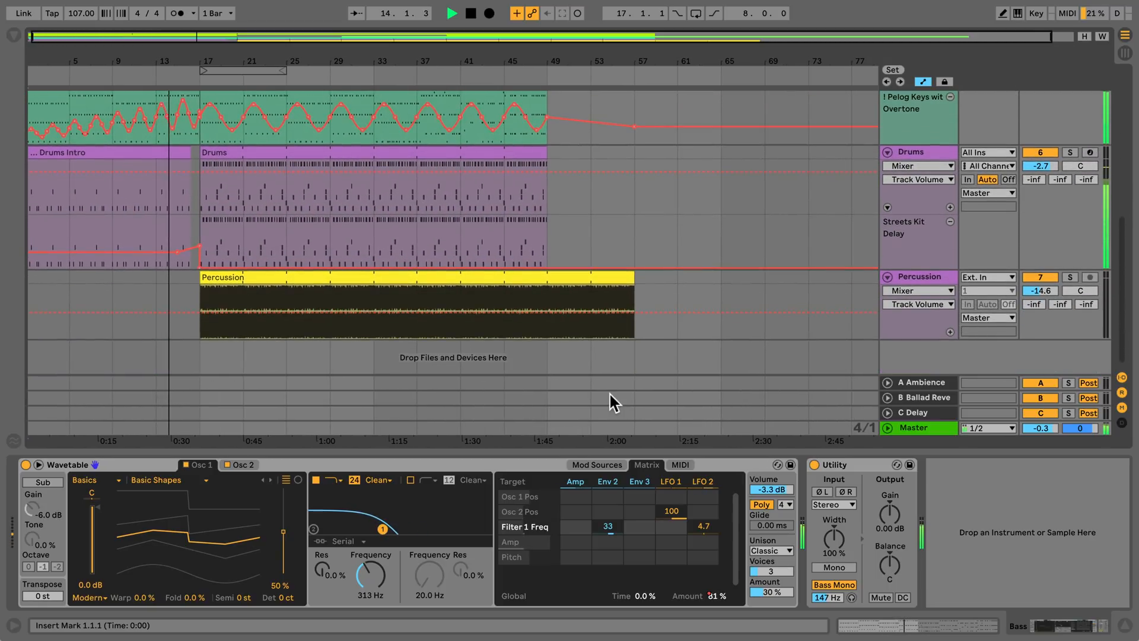
{"action": "scroll", "coordinate": [610, 394], "scroll_direction": "up", "scroll_amount": 7}
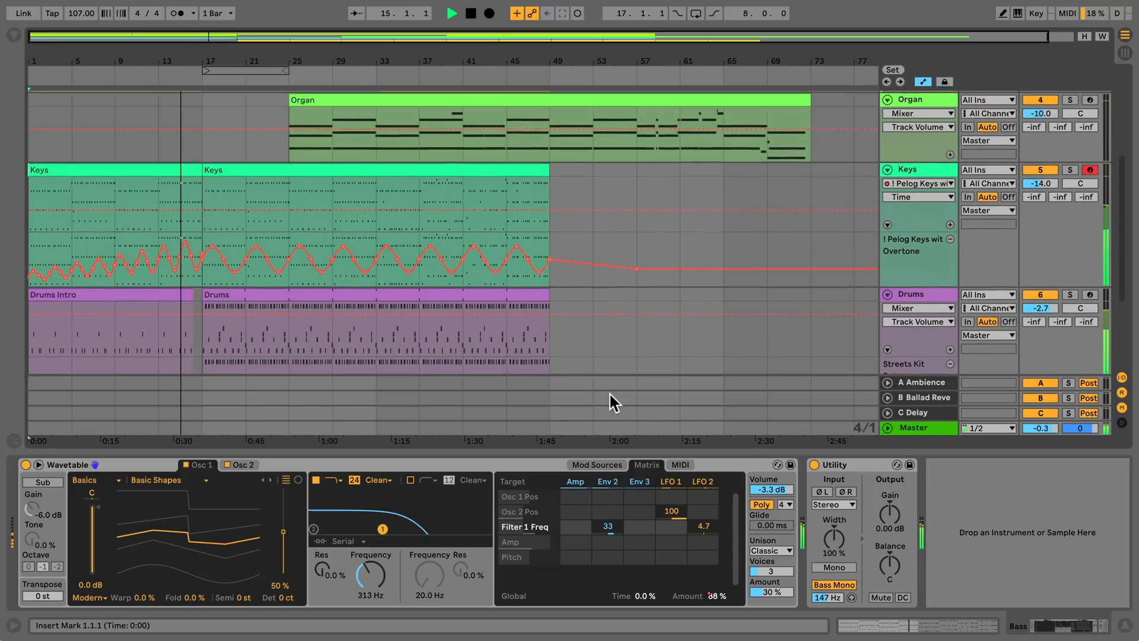
{"action": "scroll", "coordinate": [610, 394], "scroll_direction": "up", "scroll_amount": 4}
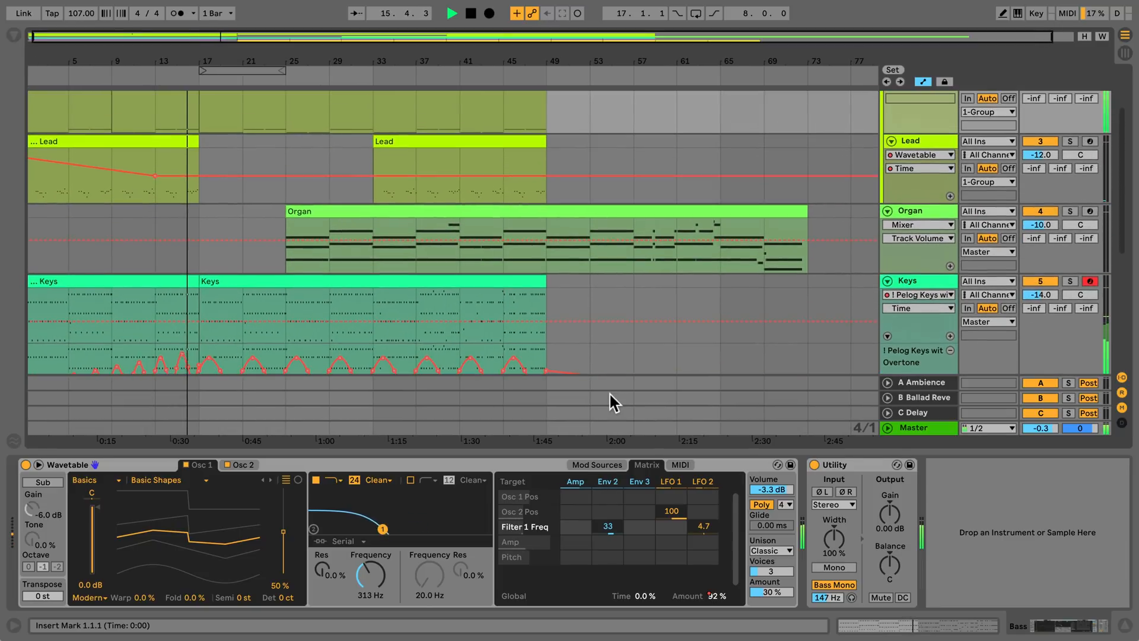
{"action": "scroll", "coordinate": [610, 394], "scroll_direction": "up", "scroll_amount": 4}
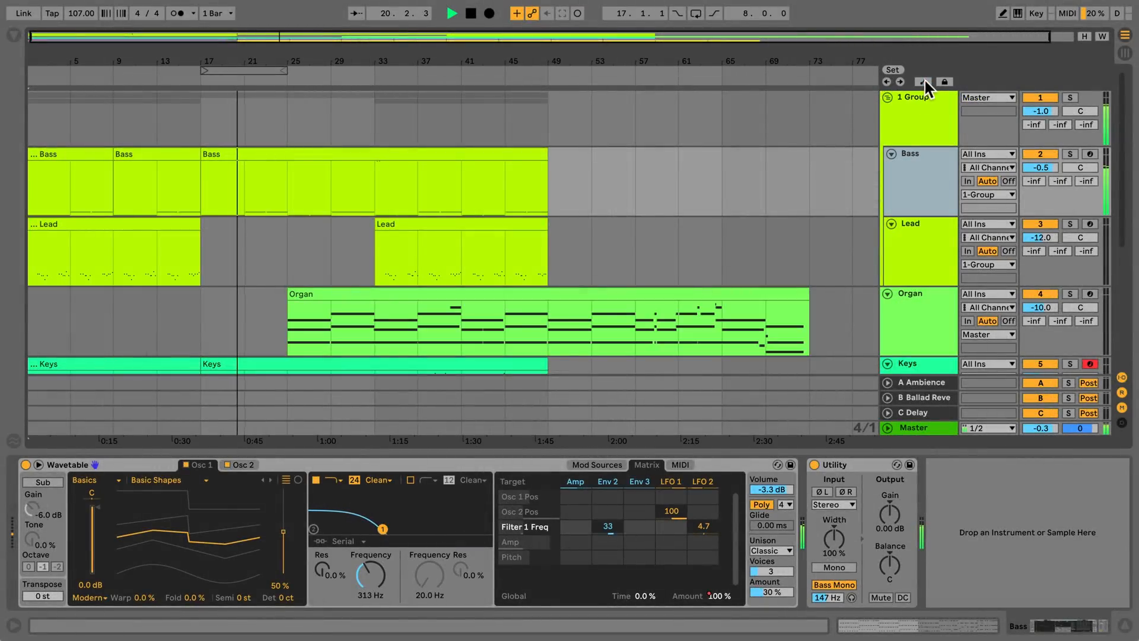
{"action": "left_click", "coordinate": [925, 81]}
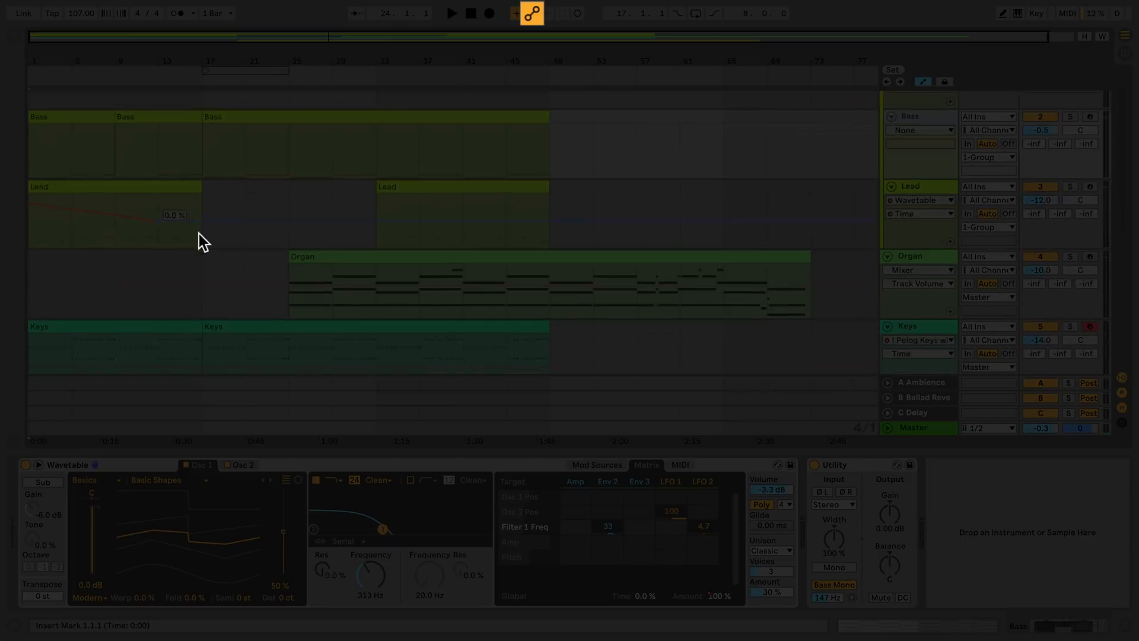
Record automation for the Keys track's Time macro during playback from bar 13, raising it to a peak near bar 17 and back down.
{"action": "scroll", "coordinate": [198, 234], "scroll_direction": "down", "scroll_amount": 1}
{"action": "left_click", "coordinate": [151, 194]}
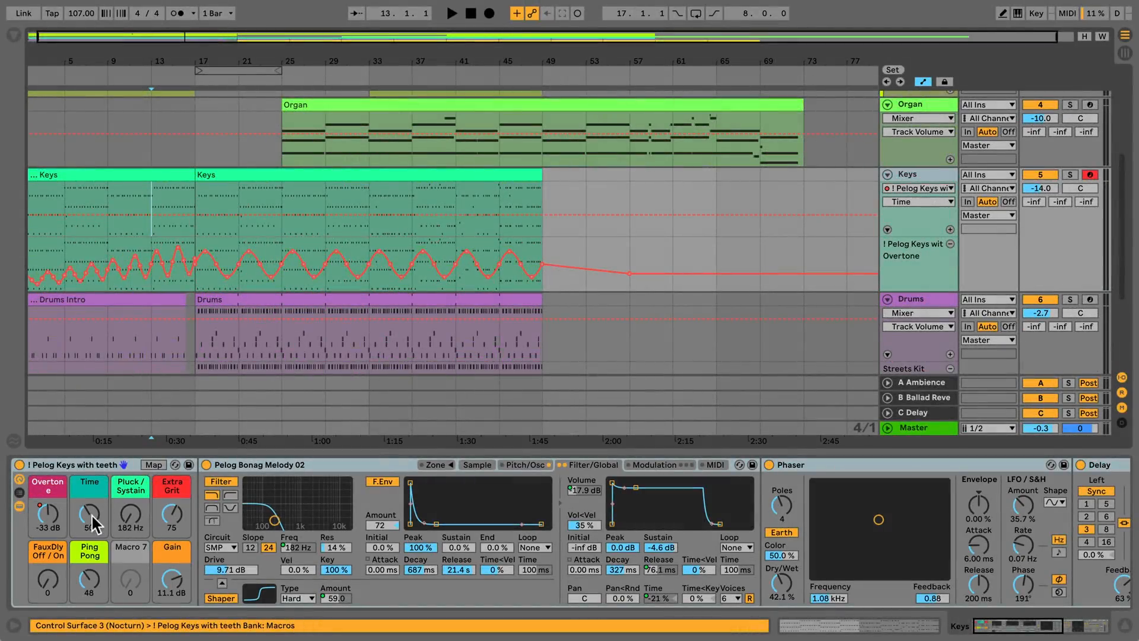
{"action": "left_click", "coordinate": [90, 516]}
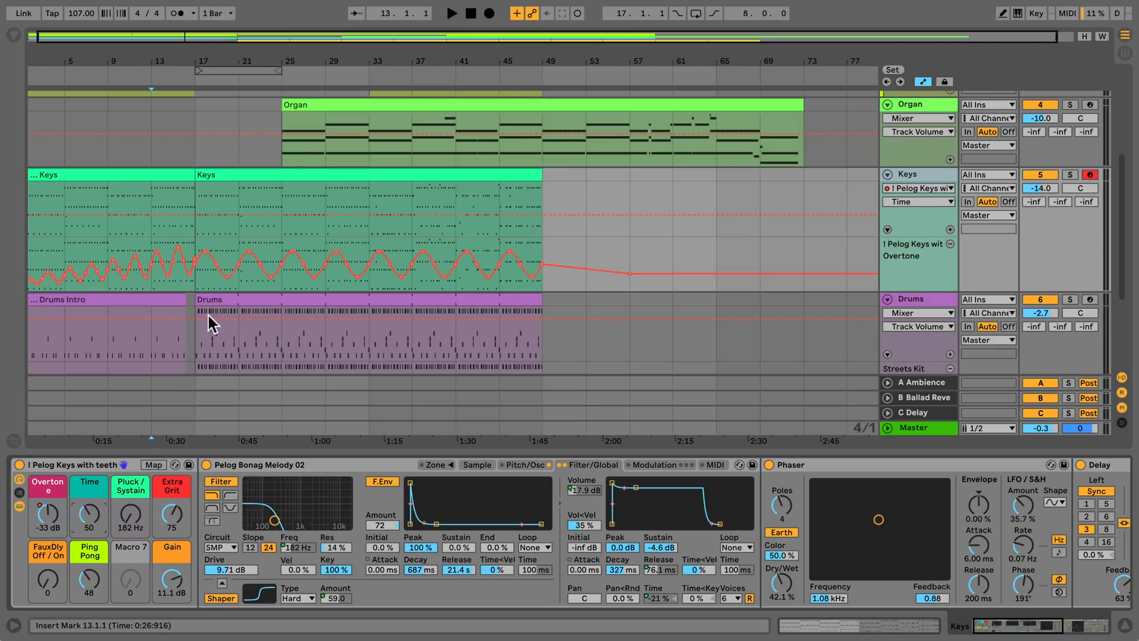
{"action": "left_click", "coordinate": [454, 12]}
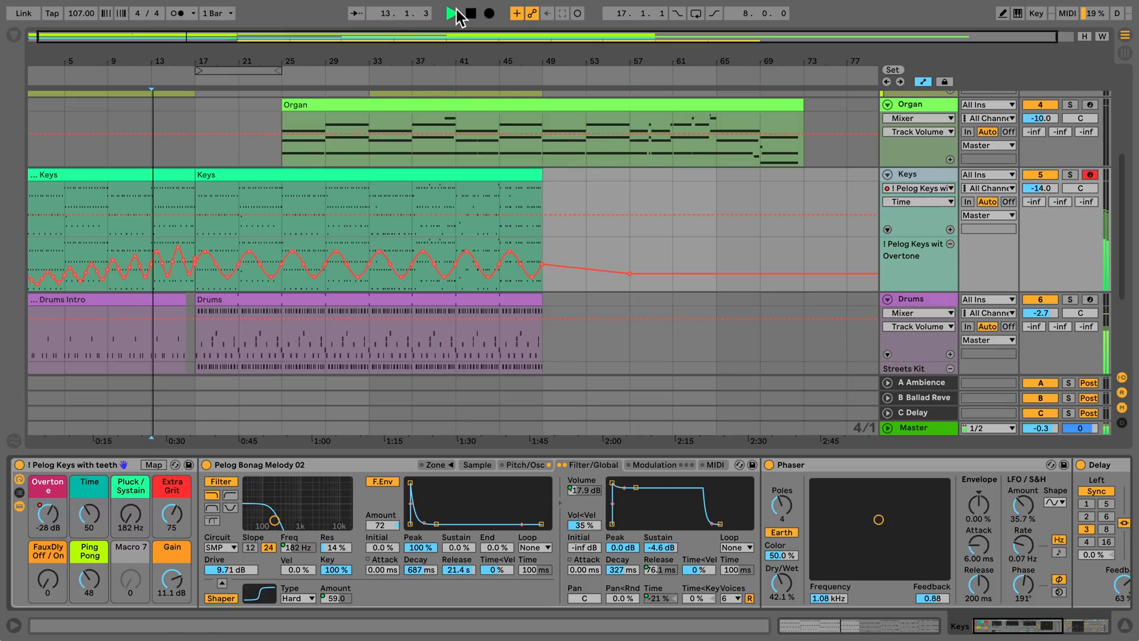
{"action": "left_click", "coordinate": [489, 13]}
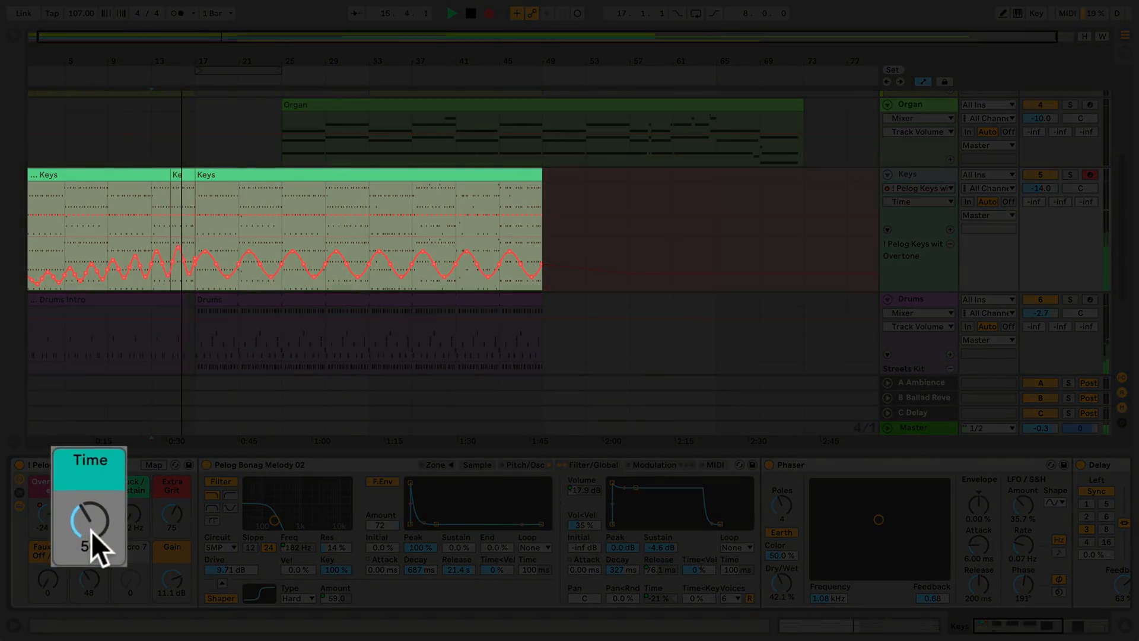
{"action": "mouse_move", "coordinate": [91, 531]}
{"action": "left_mouse_down"}
{"action": "mouse_move", "coordinate": [92, 450]}
{"action": "mouse_move", "coordinate": [91, 533]}
{"action": "left_mouse_up"}
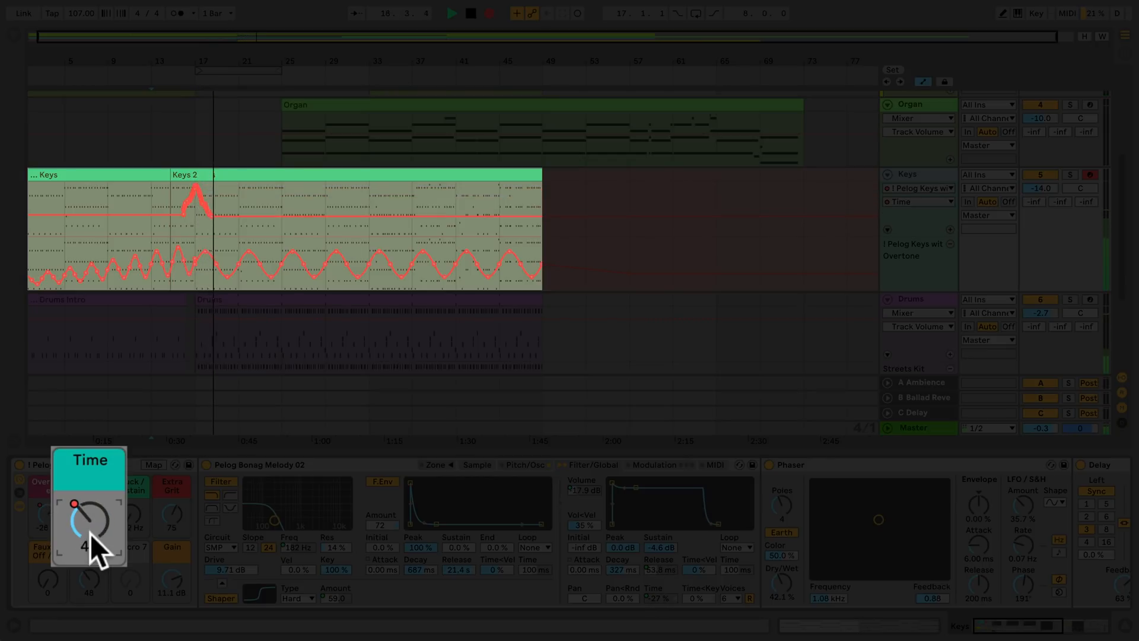
{"action": "left_click", "coordinate": [484, 17]}
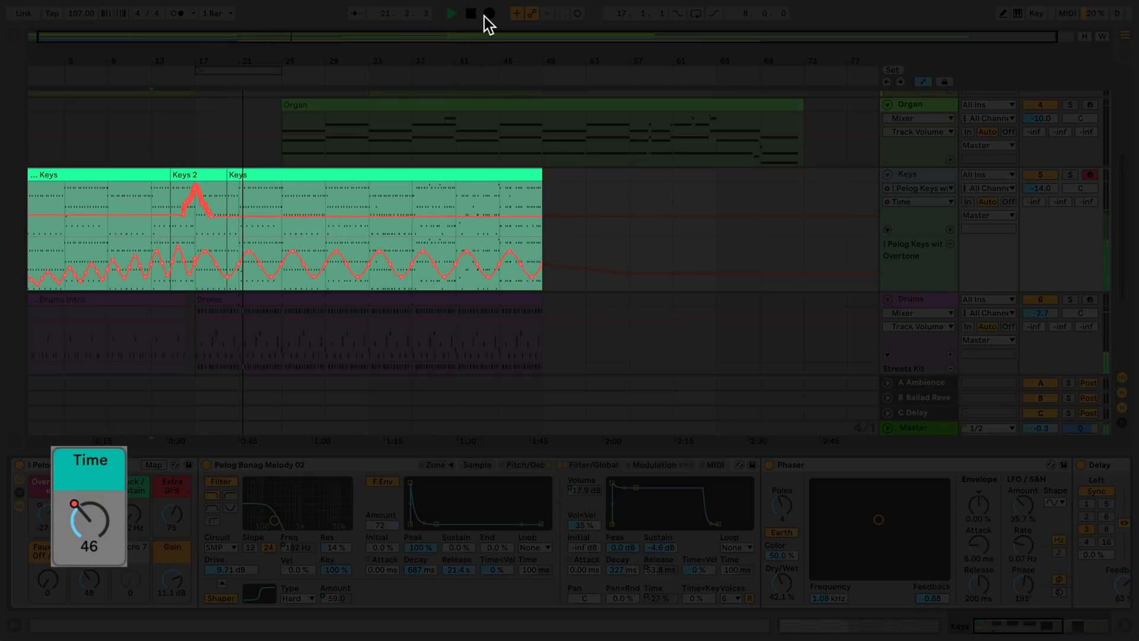
{"action": "left_click", "coordinate": [471, 13]}
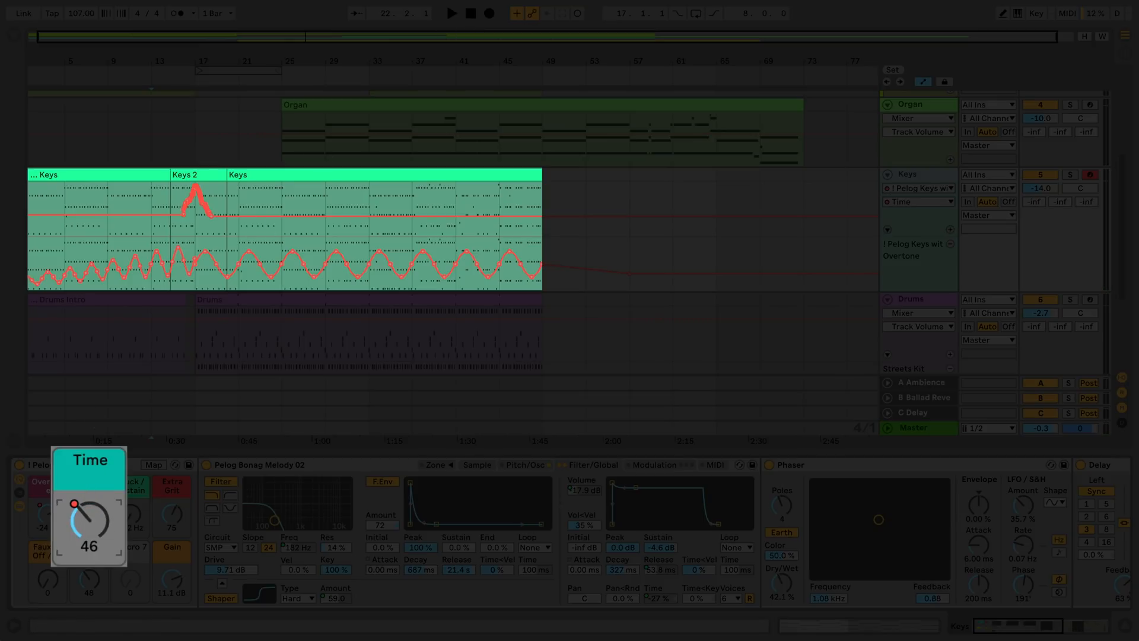
Override the Keys track's Time automation by adjusting the macro manually, and re-enable the automation.
{"action": "left_click_drag", "start_coordinate": [86, 494], "coordinate": [86, 534]}
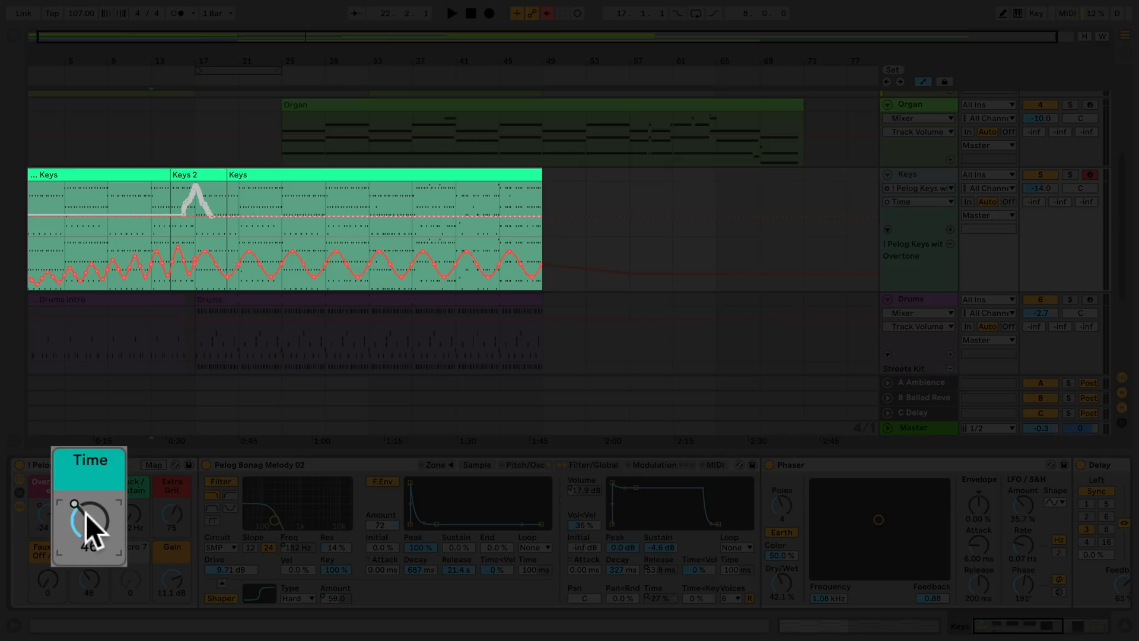
{"action": "left_click", "coordinate": [548, 13]}
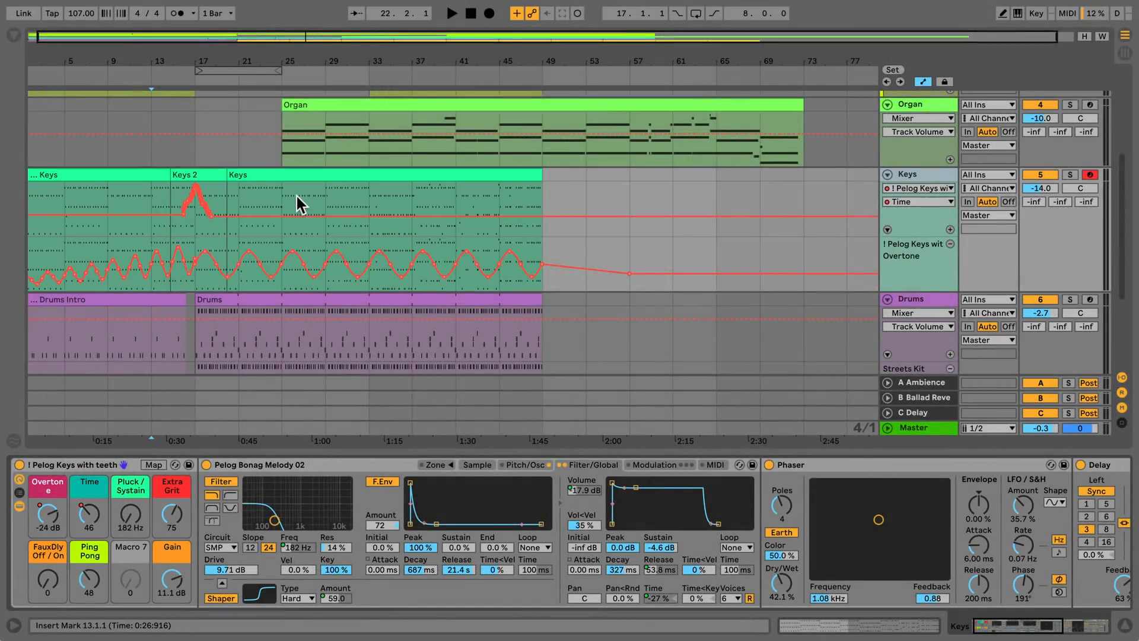
Loop bars 17 to 25 using the Bass clip's time range, and start playback of the loop.
{"action": "scroll", "coordinate": [296, 194], "scroll_direction": "up", "scroll_amount": 6}
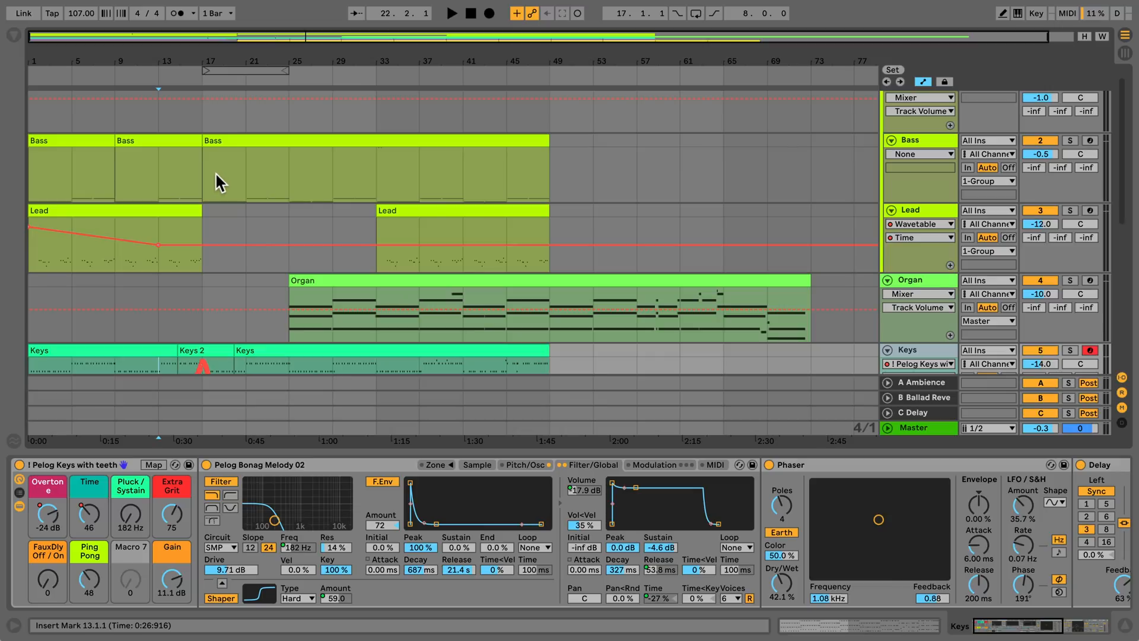
{"action": "left_click_drag", "start_coordinate": [208, 170], "coordinate": [275, 171]}
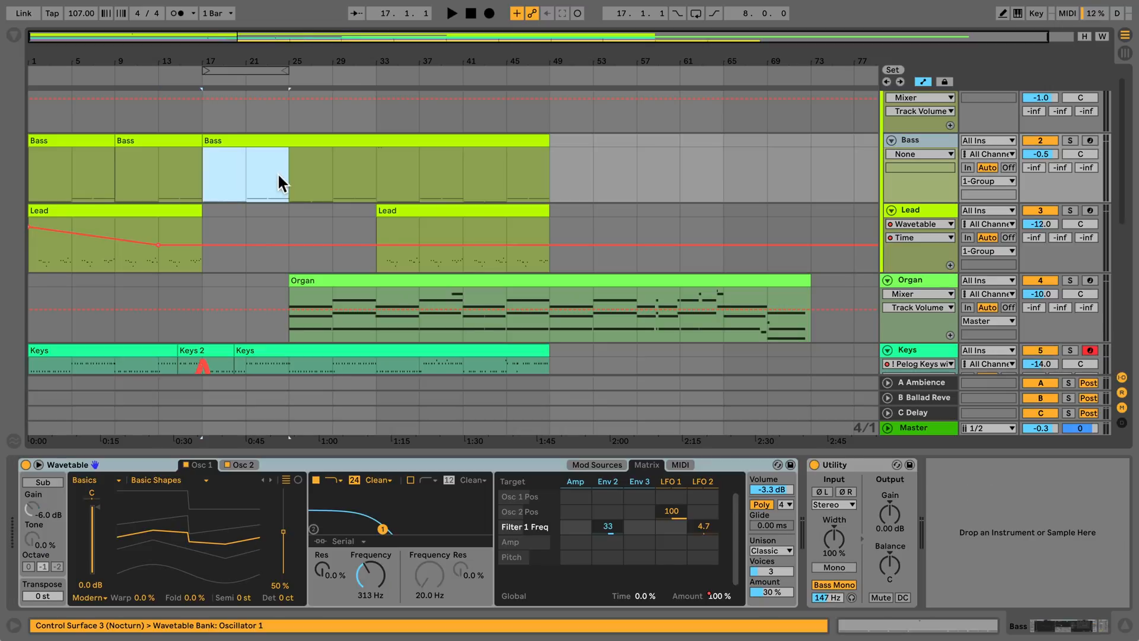
{"action": "key", "text": "ctrl+l"}
{"action": "key", "text": "z"}
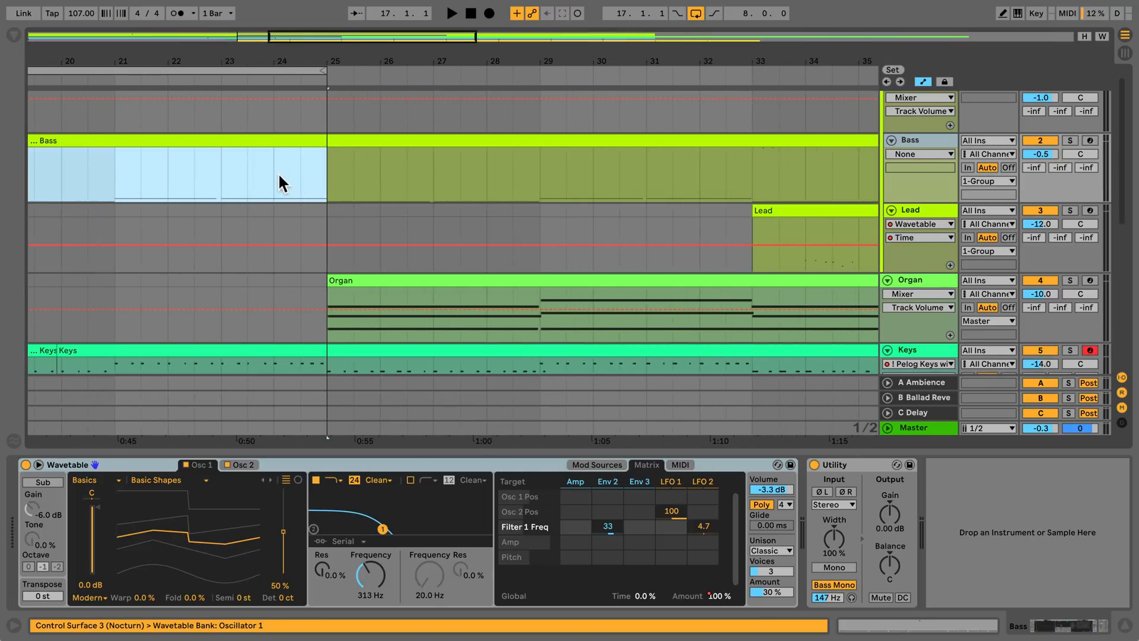
{"action": "key", "text": "space"}
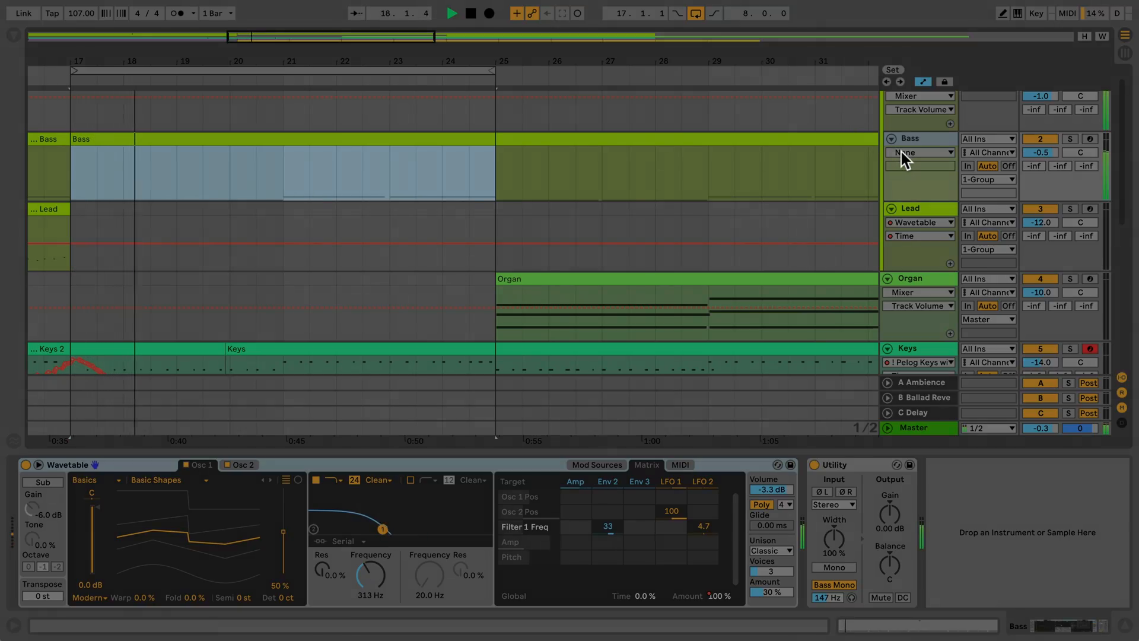
Show the Wavetable device's Filter 1 Frequency automation on the Bass track.
{"action": "left_click", "coordinate": [902, 152]}
{"action": "left_click", "coordinate": [919, 173]}
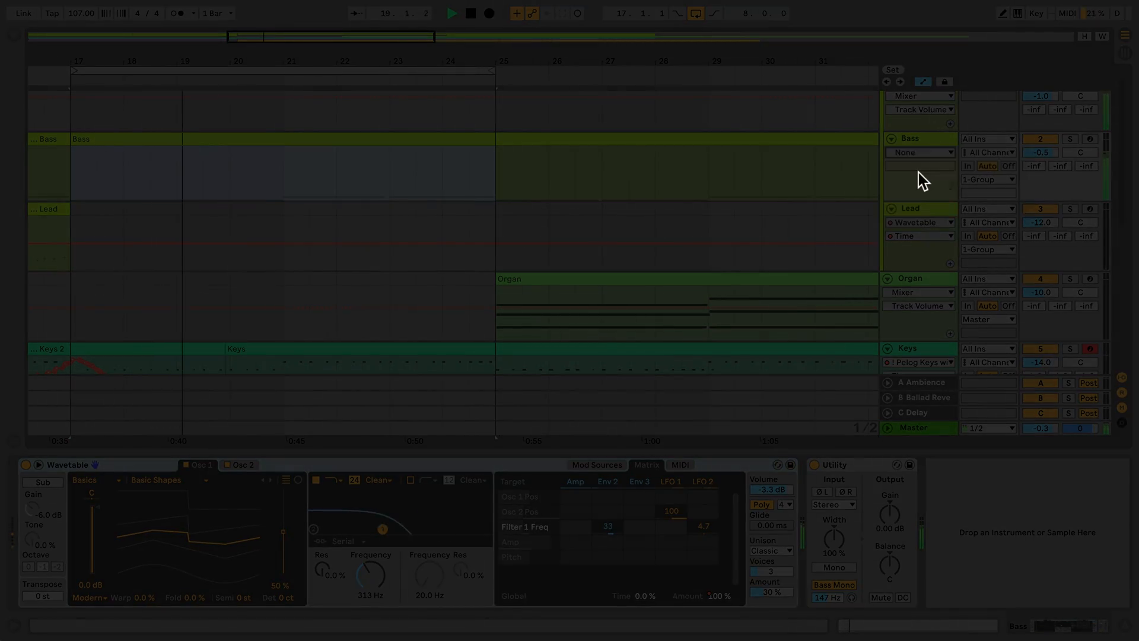
{"action": "left_click", "coordinate": [918, 166]}
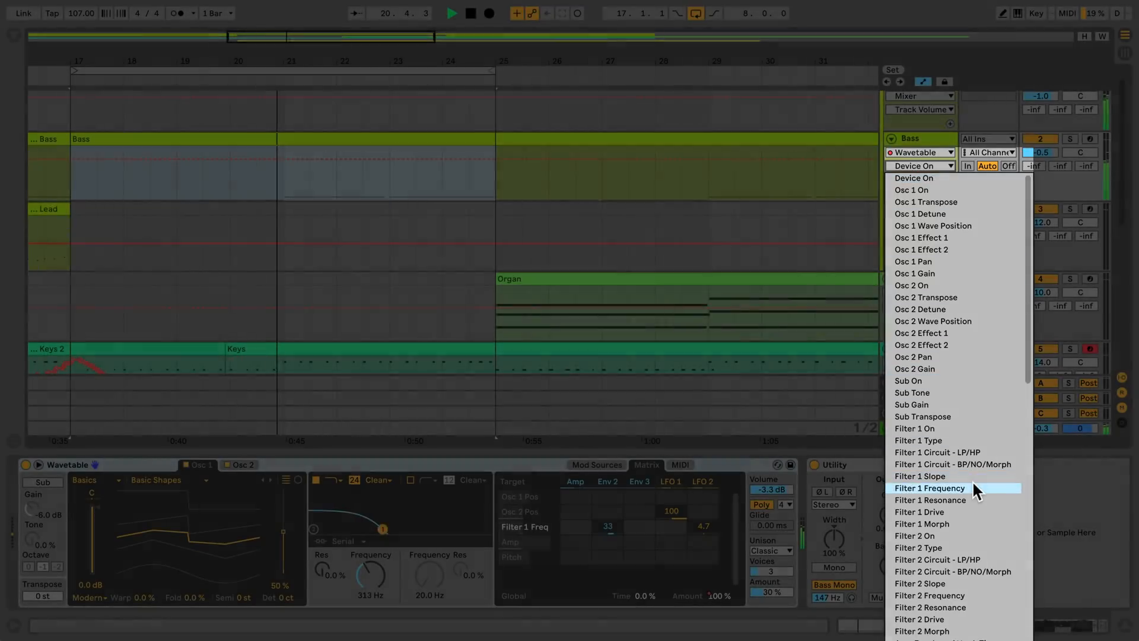
{"action": "left_click", "coordinate": [973, 485]}
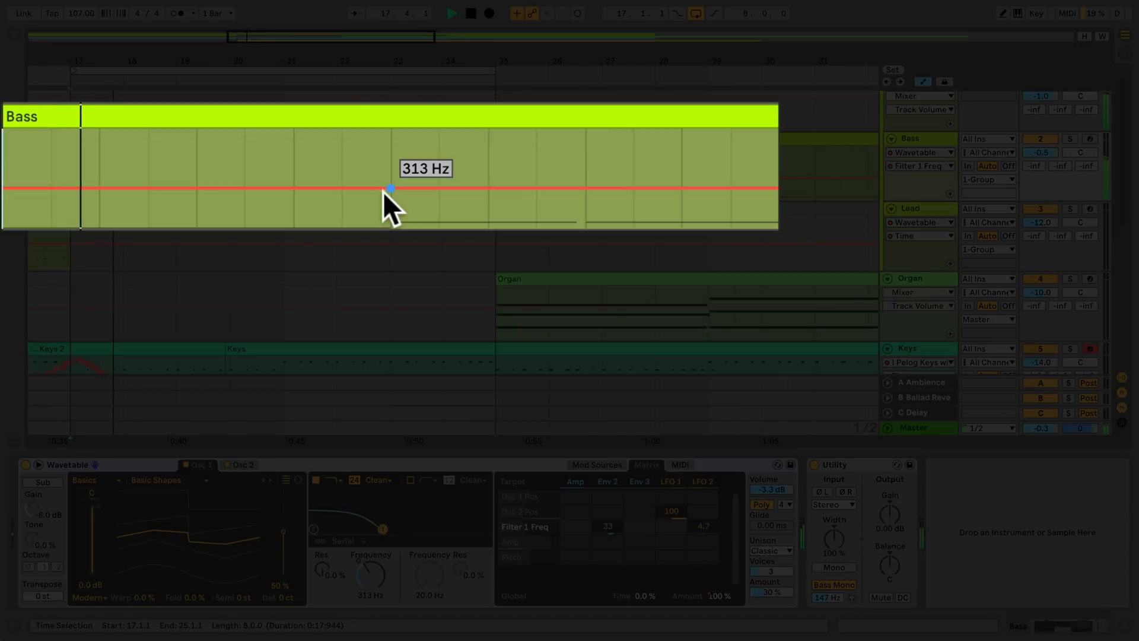
Shape a rise and fall in the Bass filter frequency envelope with breakpoints at bar 21, raised at bar 22, and just after bar 23.
{"action": "left_click", "coordinate": [383, 191]}
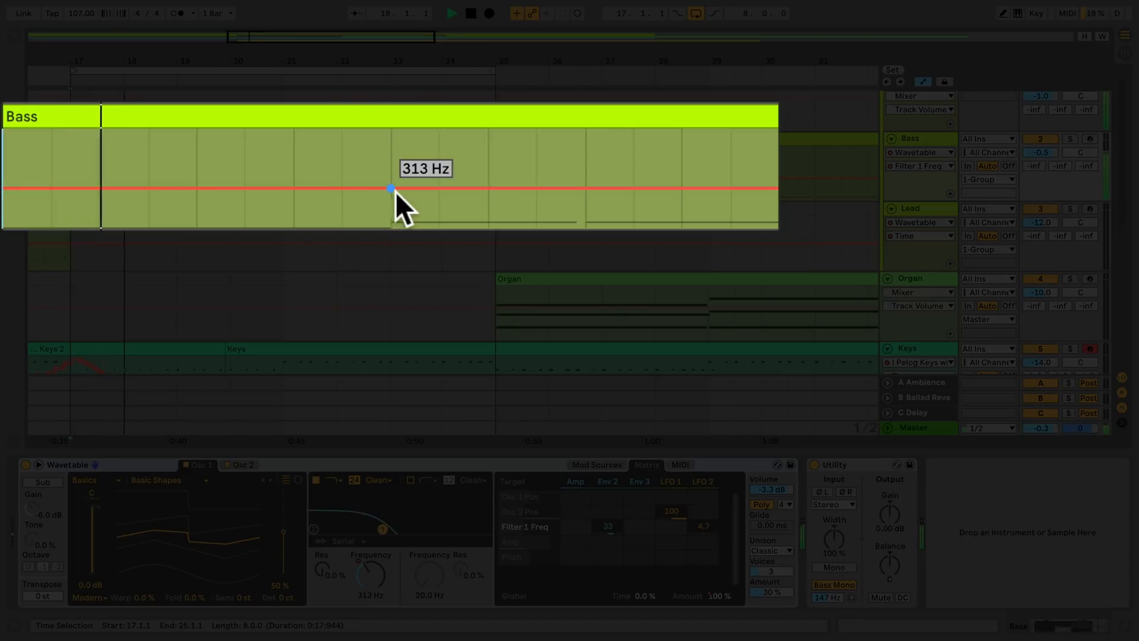
{"action": "left_click", "coordinate": [479, 191]}
{"action": "left_click", "coordinate": [631, 188]}
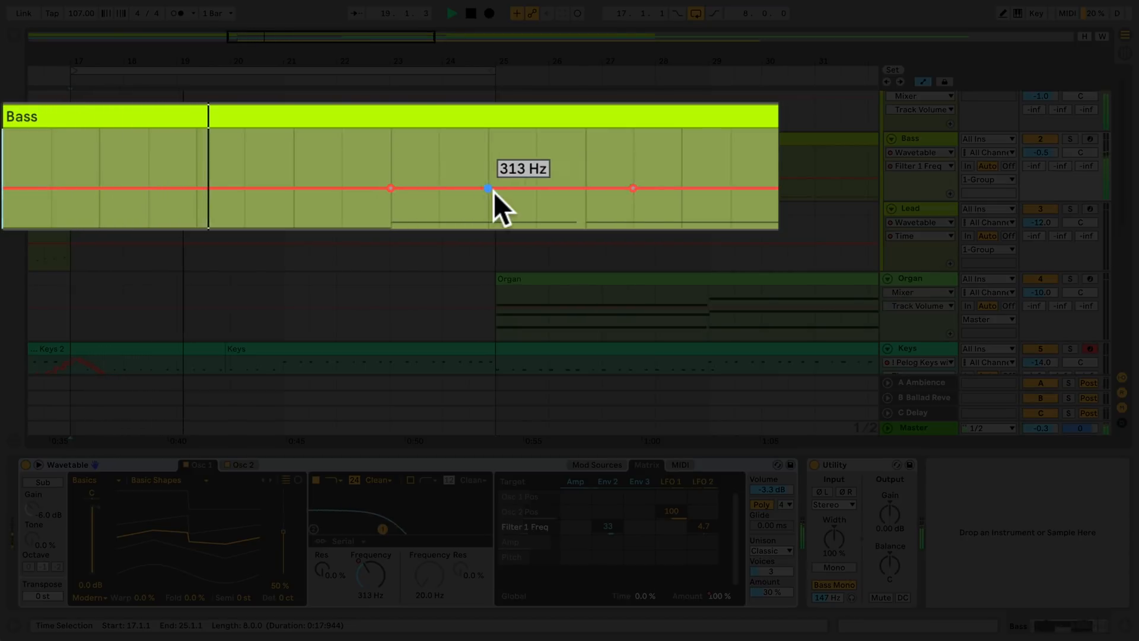
{"action": "left_click_drag", "start_coordinate": [488, 189], "coordinate": [488, 149]}
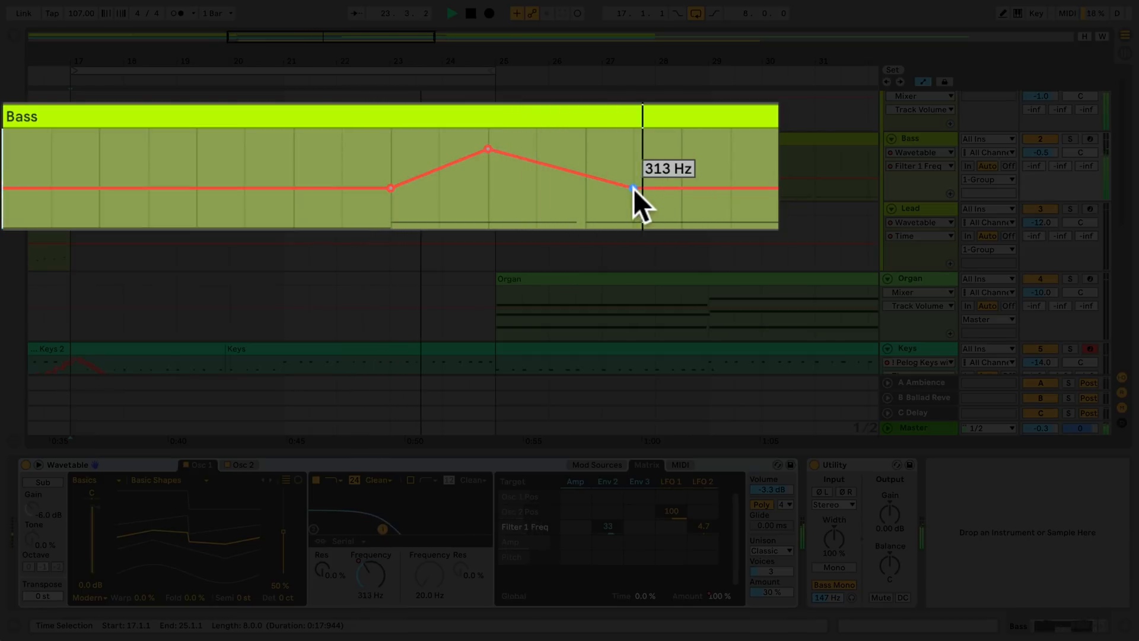
{"action": "left_click_drag", "start_coordinate": [633, 187], "coordinate": [601, 190]}
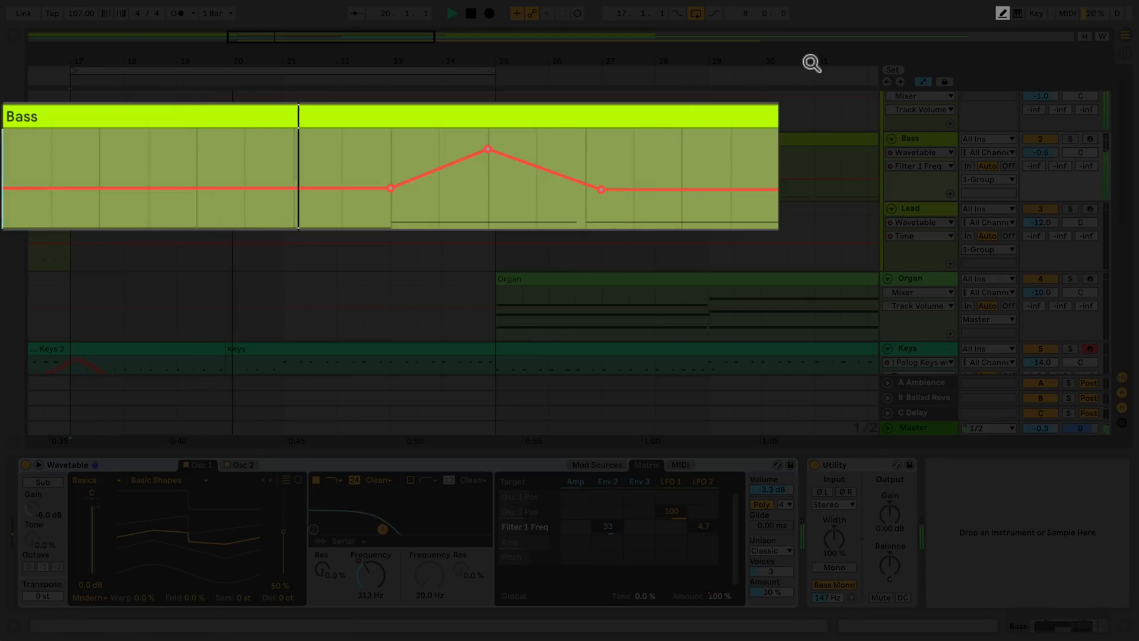
In Draw Mode, draw stepped and freehand filter frequency automation on Bass between about bars 21 and 24, then leave Draw Mode.
{"action": "left_click", "coordinate": [1003, 13]}
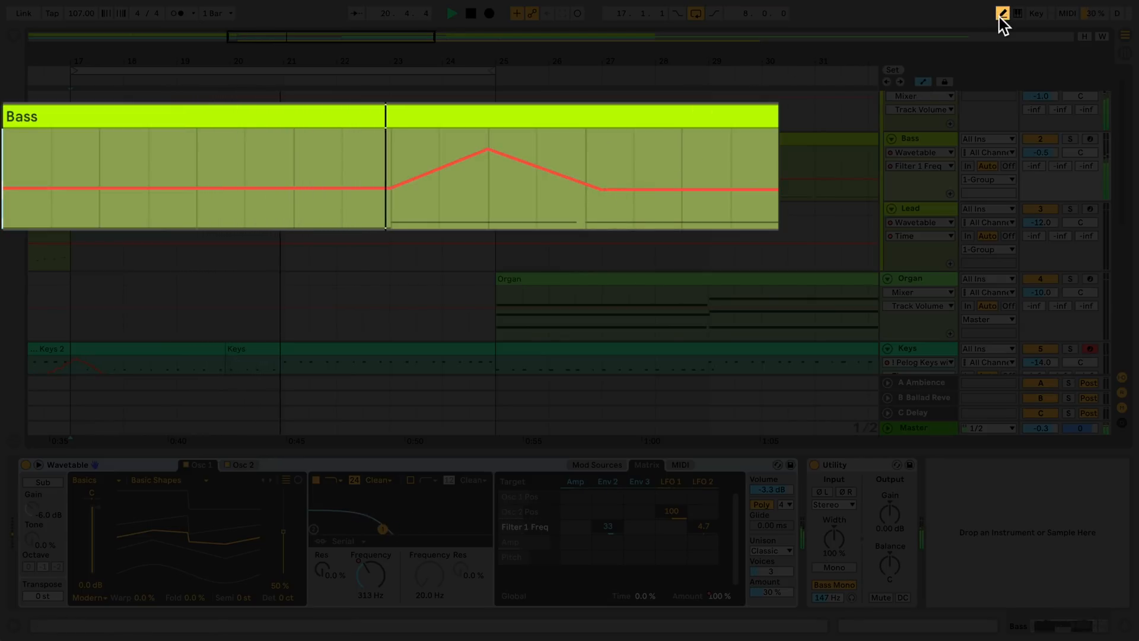
{"action": "left_click", "coordinate": [596, 198]}
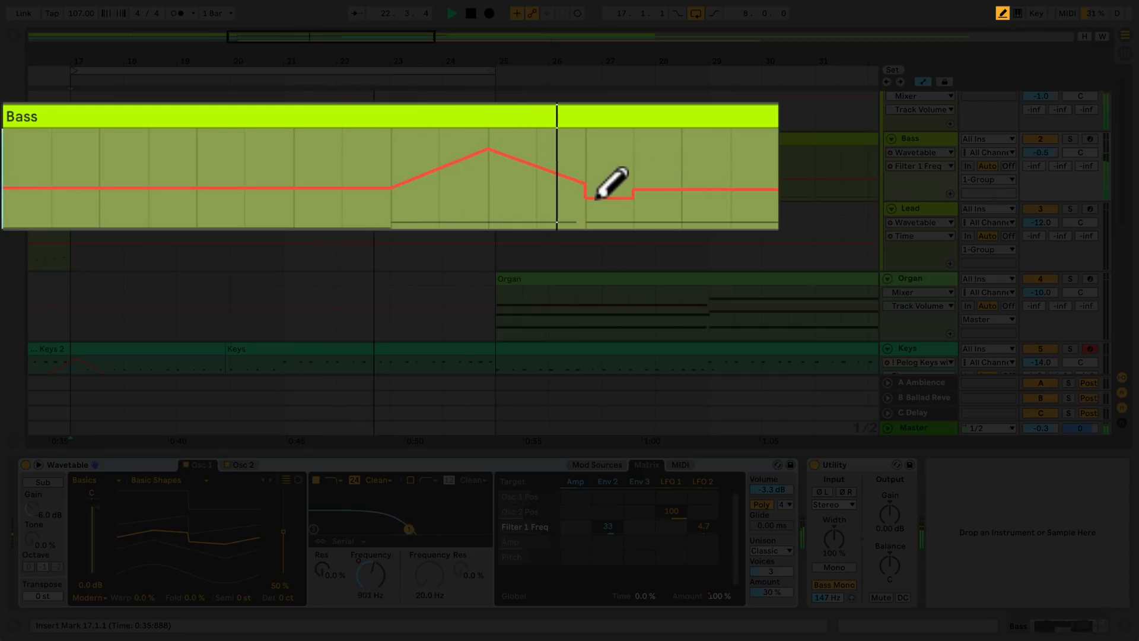
{"action": "mouse_move", "coordinate": [596, 198]}
{"action": "left_mouse_down"}
{"action": "mouse_move", "coordinate": [627, 155]}
{"action": "mouse_move", "coordinate": [666, 198]}
{"action": "mouse_move", "coordinate": [687, 173]}
{"action": "mouse_move", "coordinate": [708, 175]}
{"action": "mouse_move", "coordinate": [712, 191]}
{"action": "left_mouse_up"}
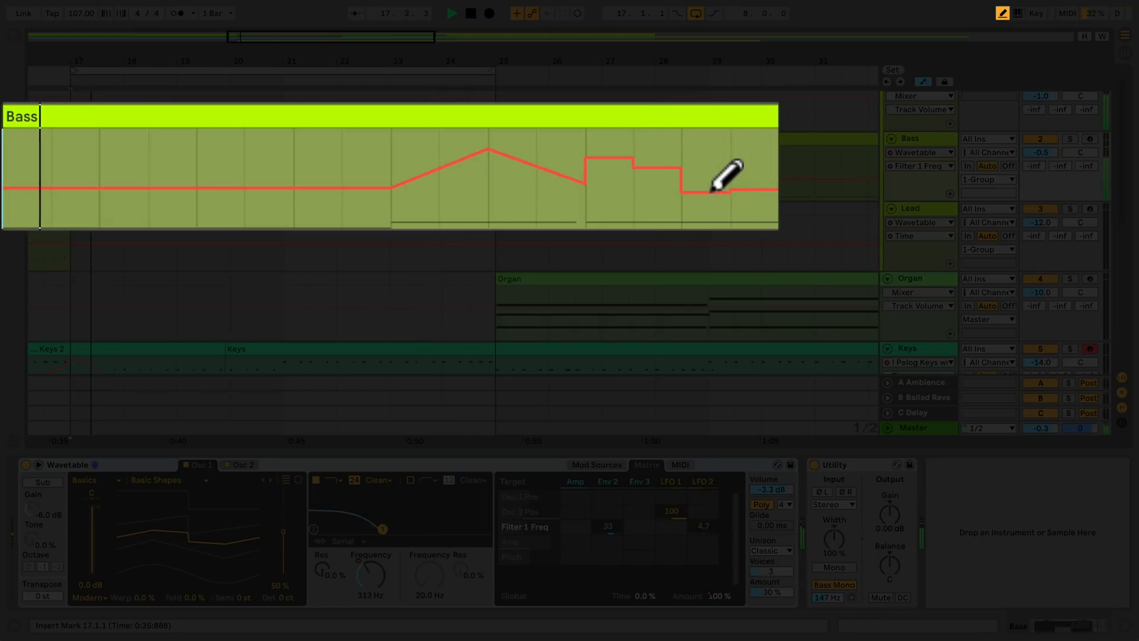
{"action": "mouse_move", "coordinate": [712, 191]}
{"action": "left_mouse_down"}
{"action": "mouse_move", "coordinate": [605, 159]}
{"action": "mouse_move", "coordinate": [501, 197]}
{"action": "mouse_move", "coordinate": [426, 176]}
{"action": "mouse_move", "coordinate": [430, 188]}
{"action": "left_mouse_up"}
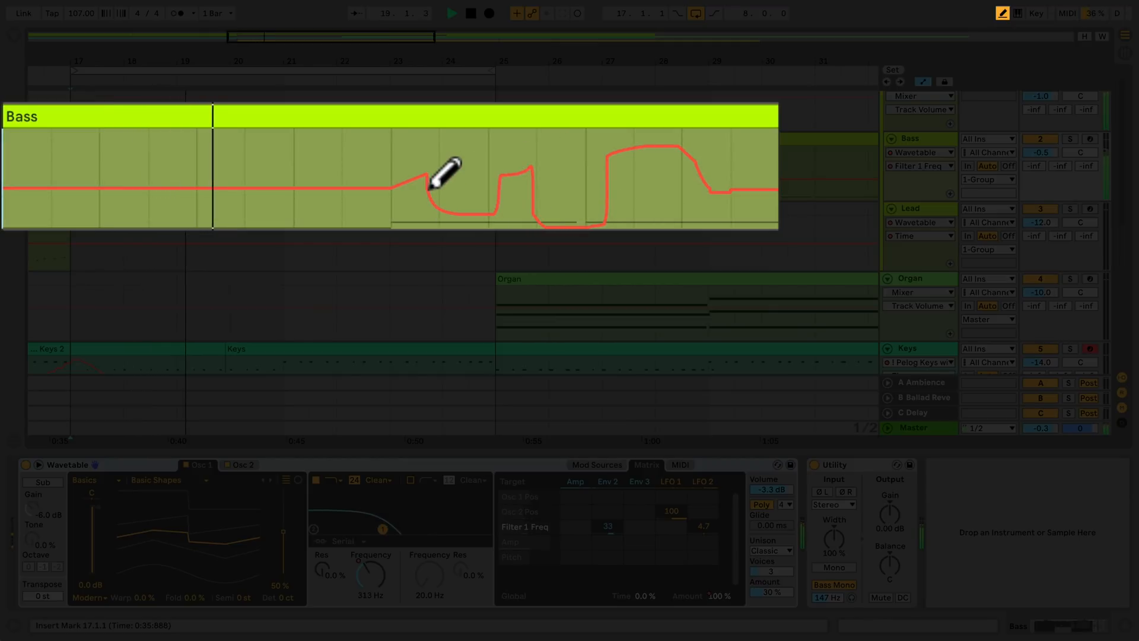
{"action": "key", "text": "b"}
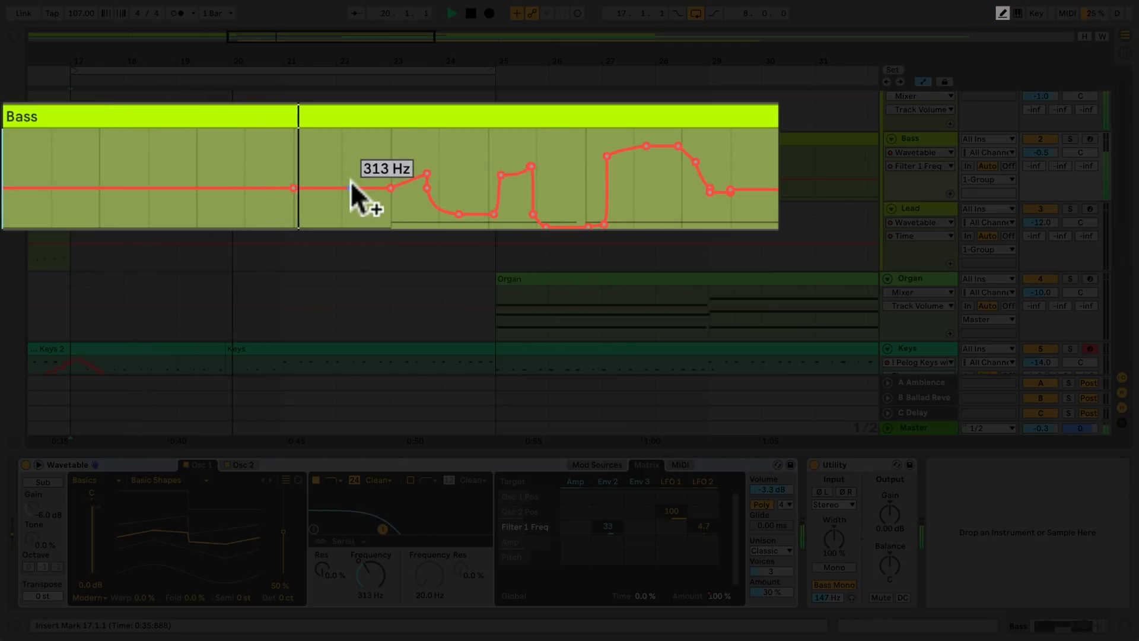
Add a breakpoint midway between bars 20 and 21 of the Bass filter frequency envelope and raise it to about 2 kHz.
{"action": "mouse_move", "coordinate": [351, 180]}
{"action": "left_mouse_down"}
{"action": "mouse_move", "coordinate": [352, 123]}
{"action": "mouse_move", "coordinate": [352, 158]}
{"action": "left_mouse_up"}
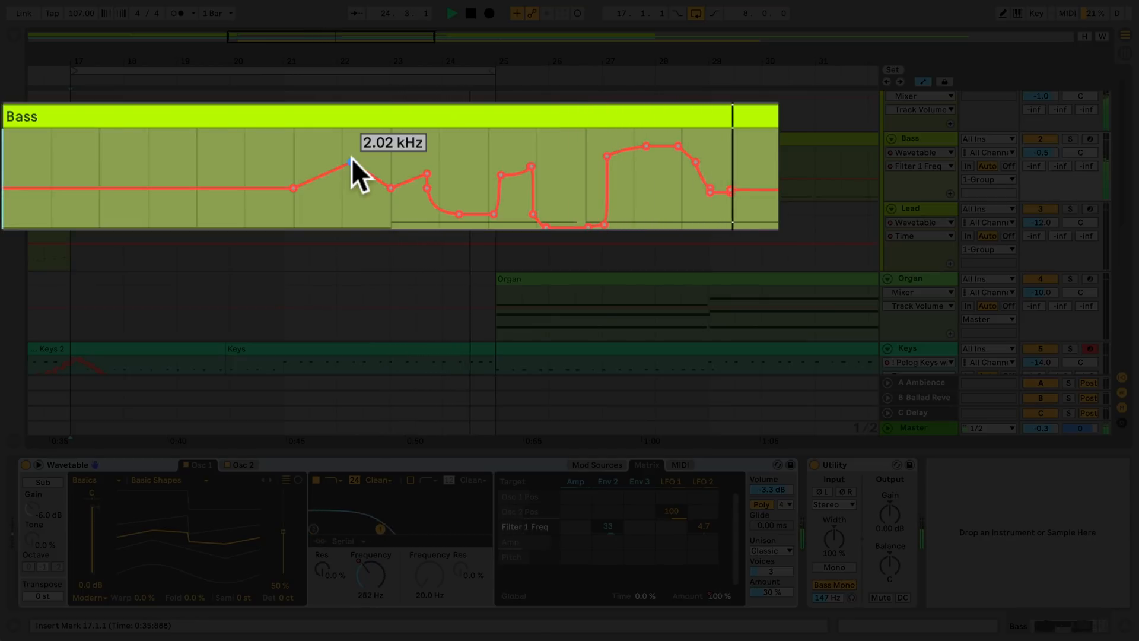
{"action": "mouse_move", "coordinate": [352, 158]}
{"action": "left_mouse_down"}
{"action": "mouse_move", "coordinate": [99, 162]}
{"action": "mouse_move", "coordinate": [696, 162]}
{"action": "mouse_move", "coordinate": [342, 161]}
{"action": "mouse_move", "coordinate": [351, 161]}
{"action": "left_mouse_up"}
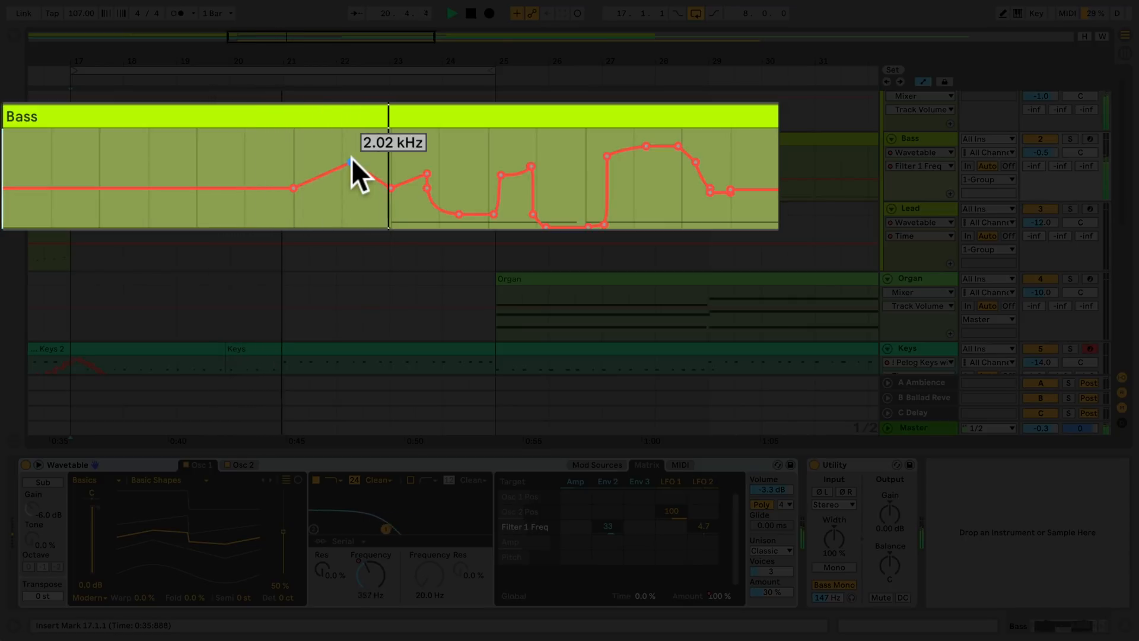
{"action": "mouse_move", "coordinate": [351, 158]}
{"action": "left_mouse_down"}
{"action": "mouse_move", "coordinate": [352, 206]}
{"action": "mouse_move", "coordinate": [353, 164]}
{"action": "left_mouse_up"}
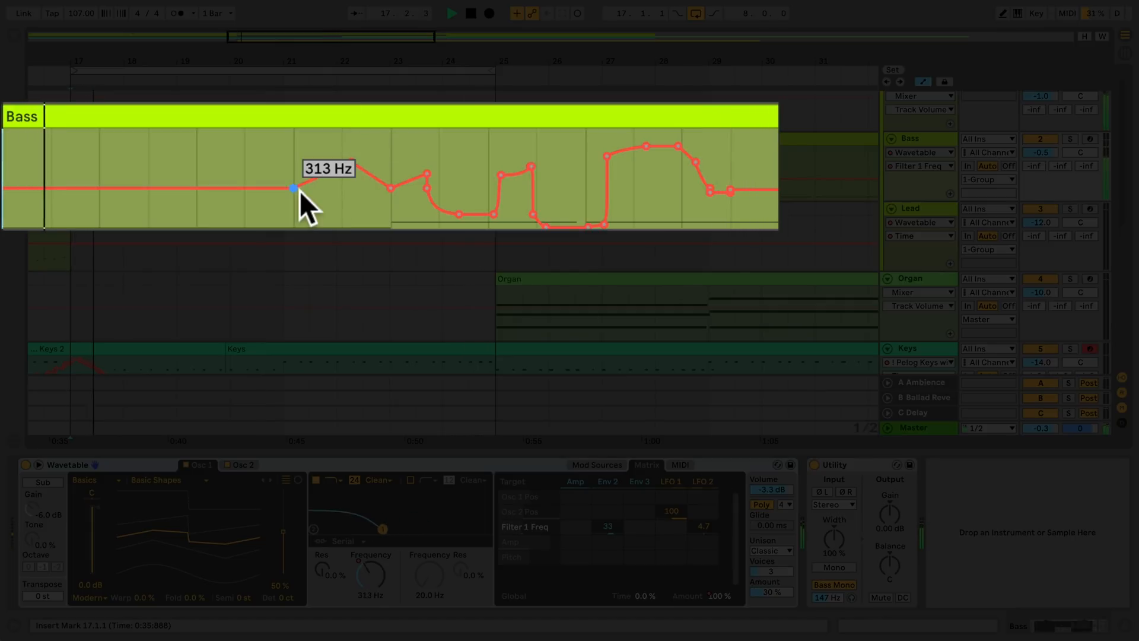
{"action": "scroll", "coordinate": [300, 190], "scroll_direction": "up", "scroll_amount": 5}
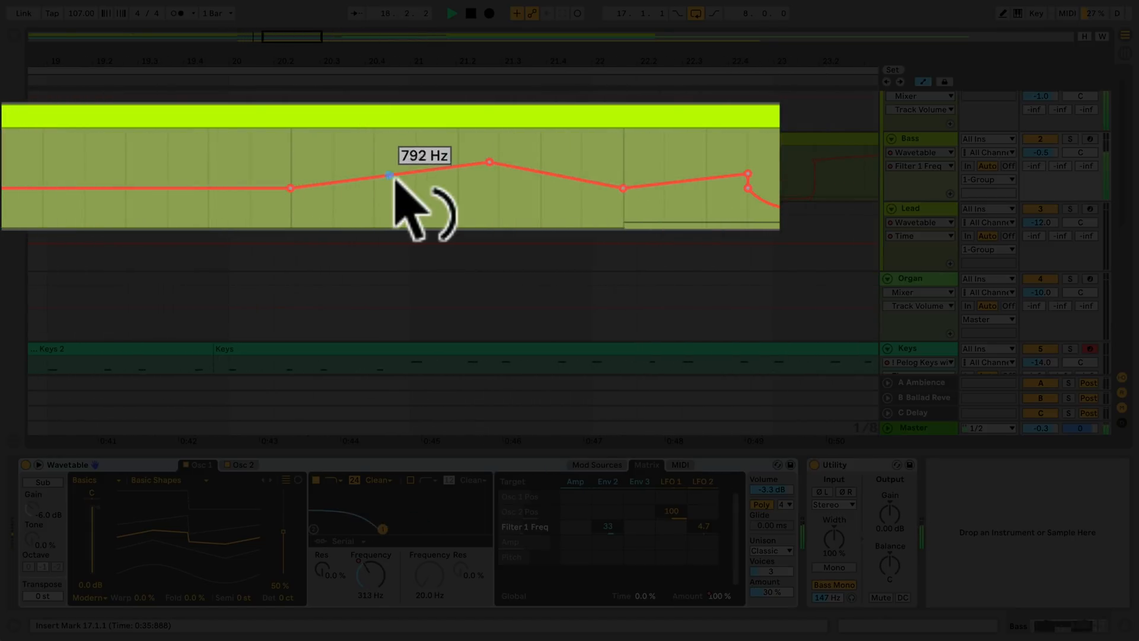
Bend the rising segment after bar 20 of the Bass filter frequency envelope into a curve.
{"action": "left_click", "coordinate": [390, 176]}
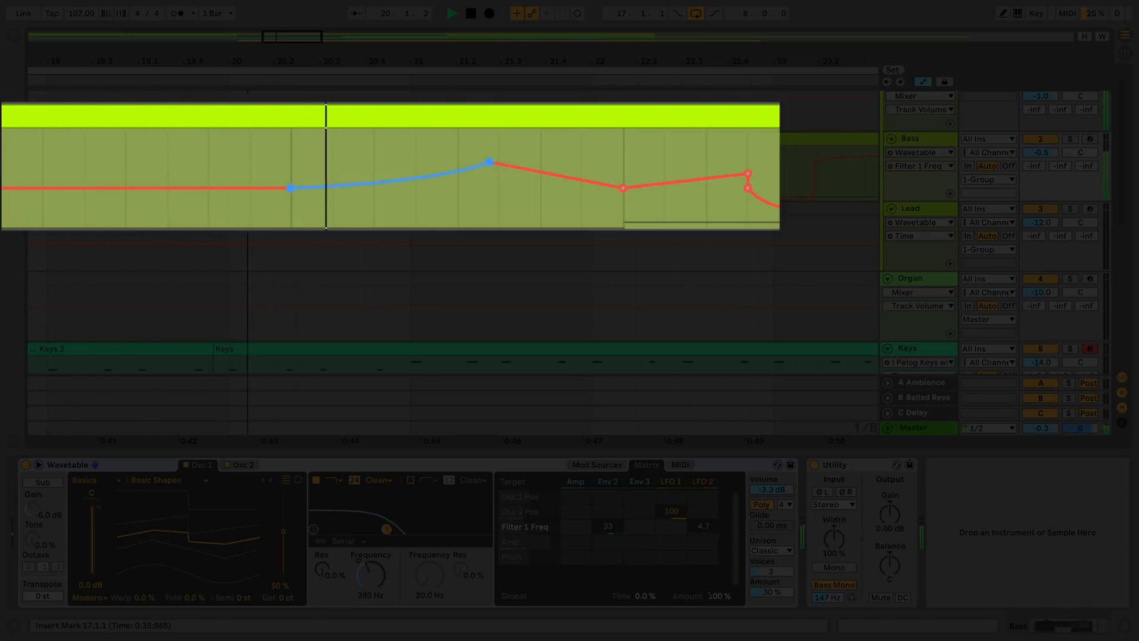
{"action": "left_click_drag", "start_coordinate": [466, 170], "coordinate": [466, 184]}
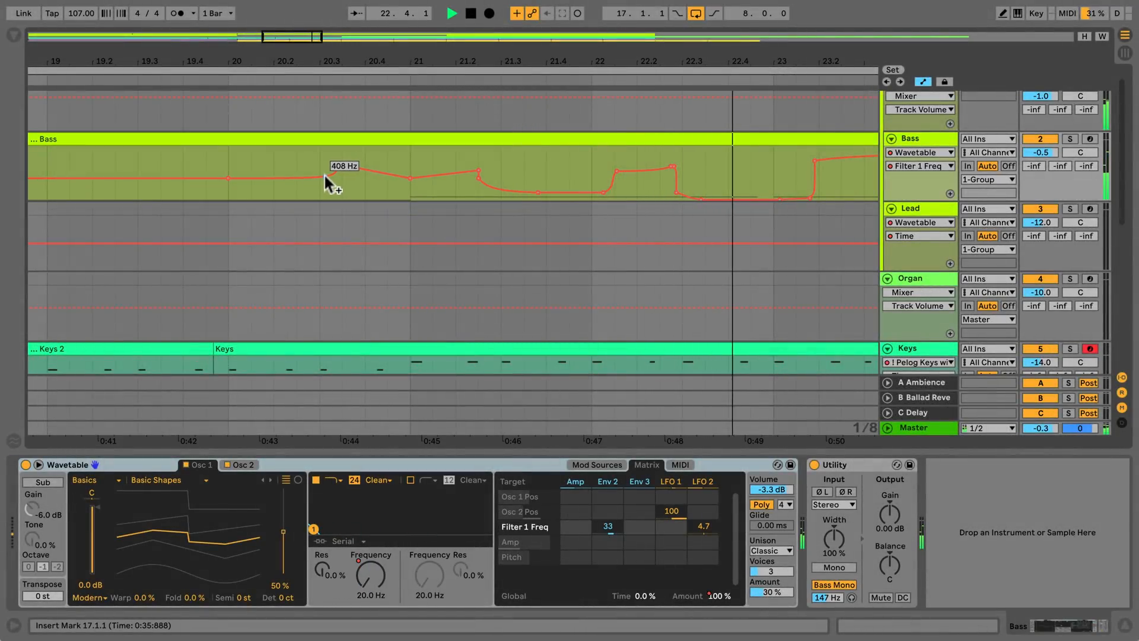
Insert a sine shape into the Bass filter frequency envelope from 21.1.1 to 22.1.1.
{"action": "scroll", "coordinate": [324, 174], "scroll_direction": "down", "scroll_amount": 5}
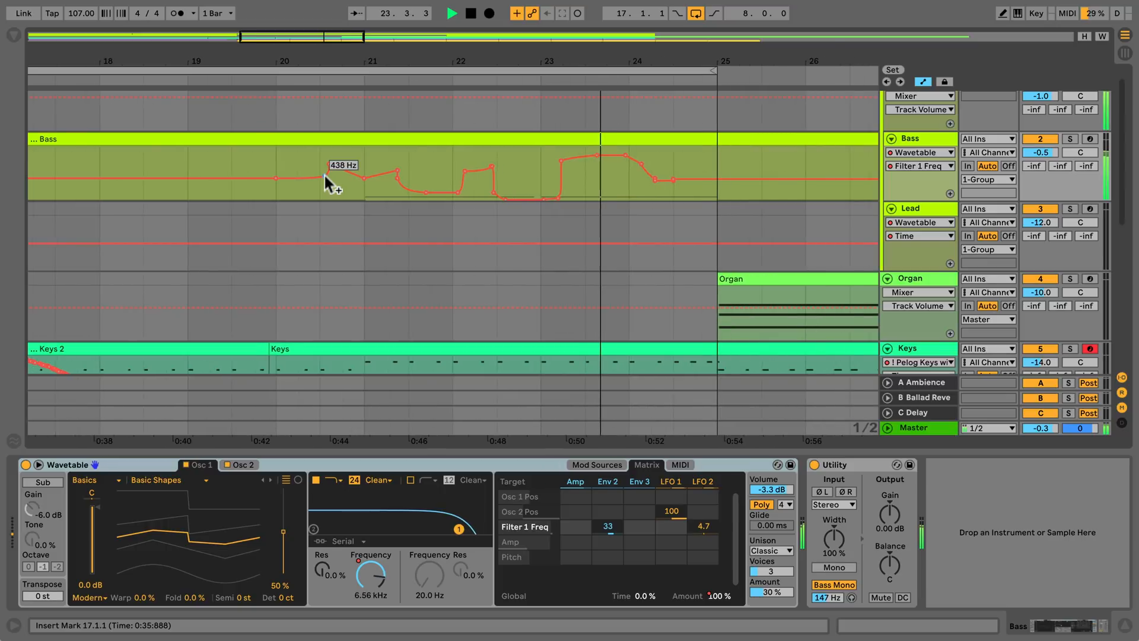
{"action": "left_click_drag", "start_coordinate": [363, 158], "coordinate": [441, 160]}
{"action": "right_click", "coordinate": [422, 167]}
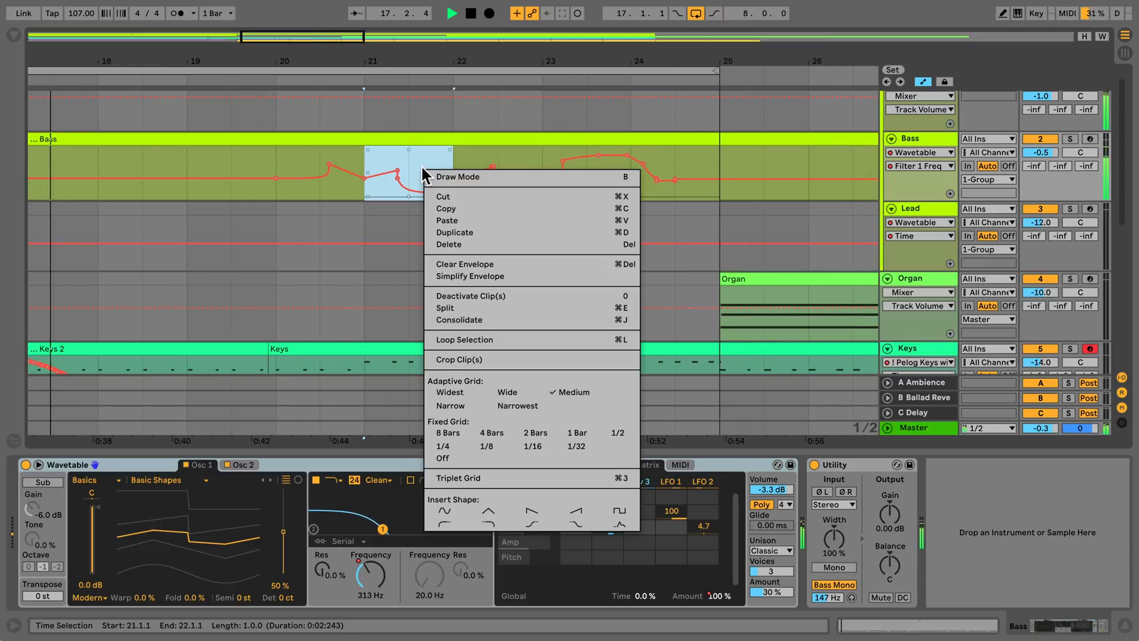
{"action": "left_click", "coordinate": [445, 510]}
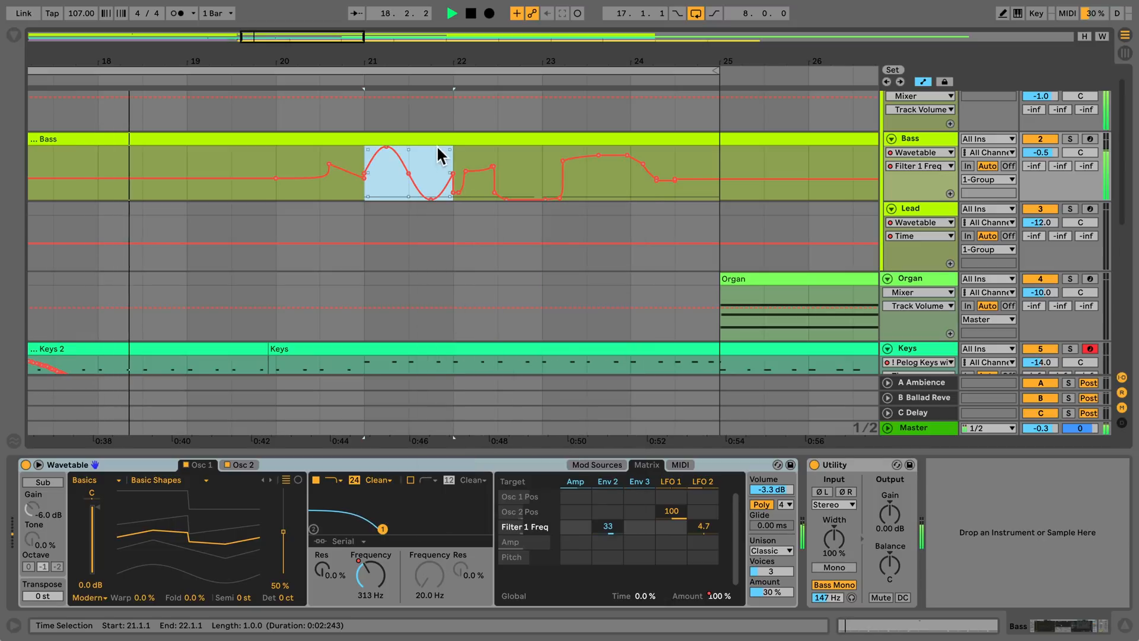
Insert a triangle shape from 22.1.1 to 22.3.1 and a sine shape from 22.3.1 to 23.3.1 in the Bass filter frequency envelope.
{"action": "left_click_drag", "start_coordinate": [454, 154], "coordinate": [482, 154]}
{"action": "right_click", "coordinate": [482, 155]}
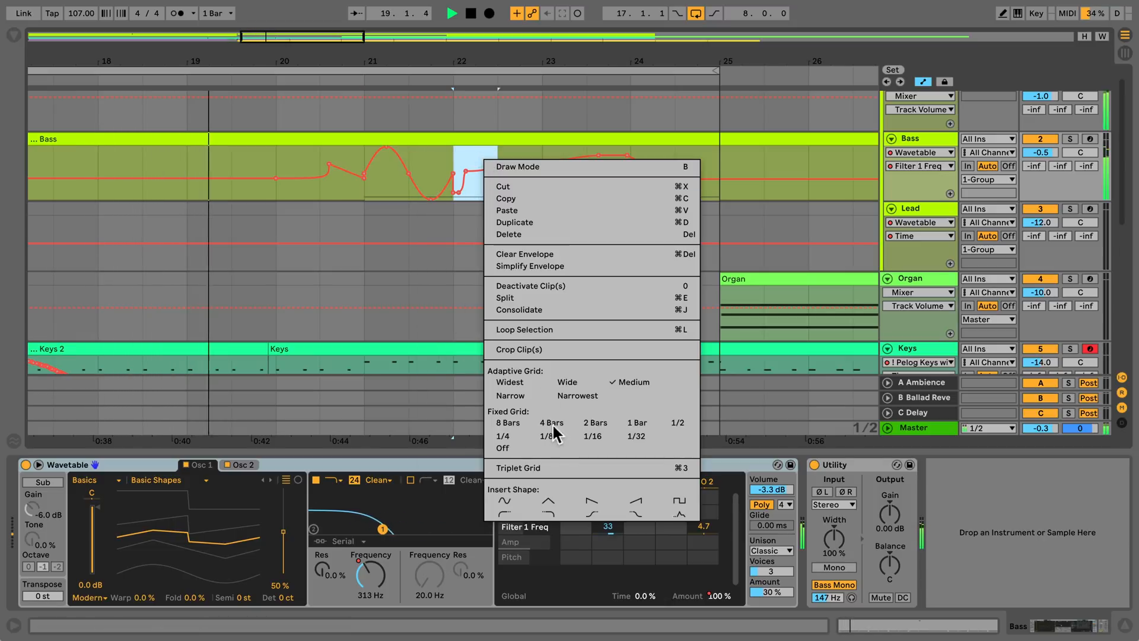
{"action": "left_click", "coordinate": [549, 500]}
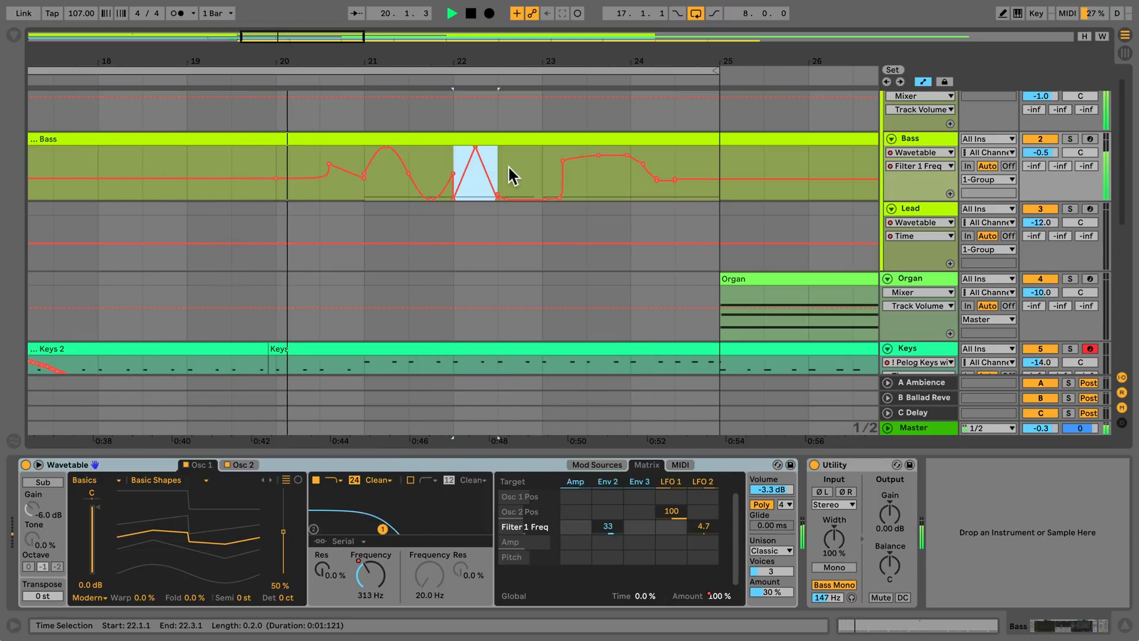
{"action": "left_click_drag", "start_coordinate": [495, 160], "coordinate": [564, 171]}
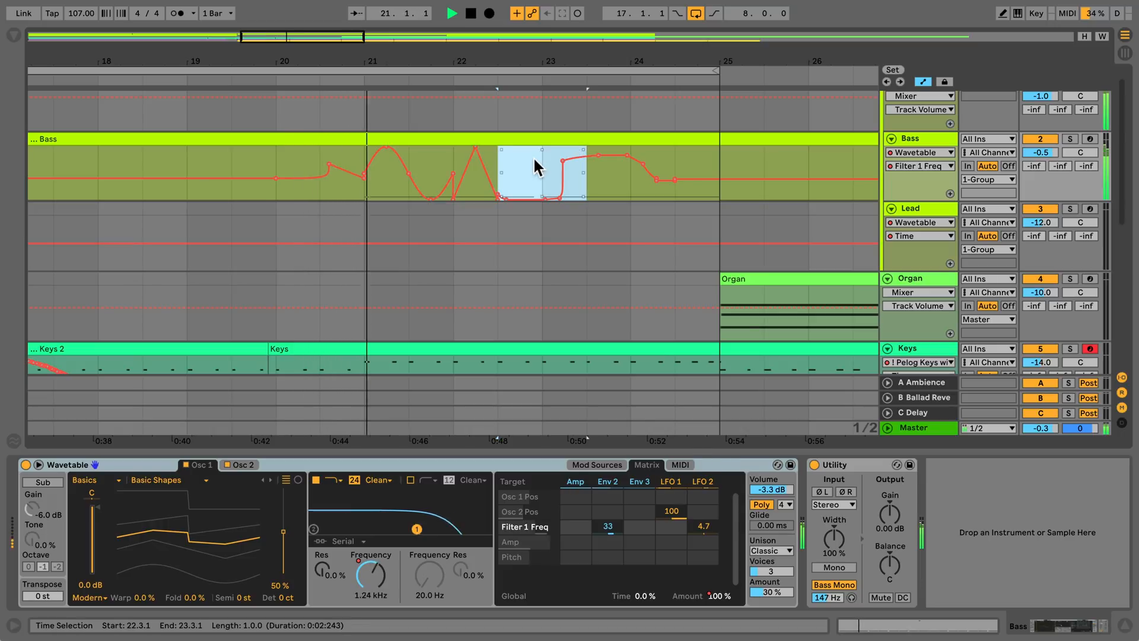
{"action": "right_click", "coordinate": [534, 160]}
{"action": "left_click", "coordinate": [563, 502]}
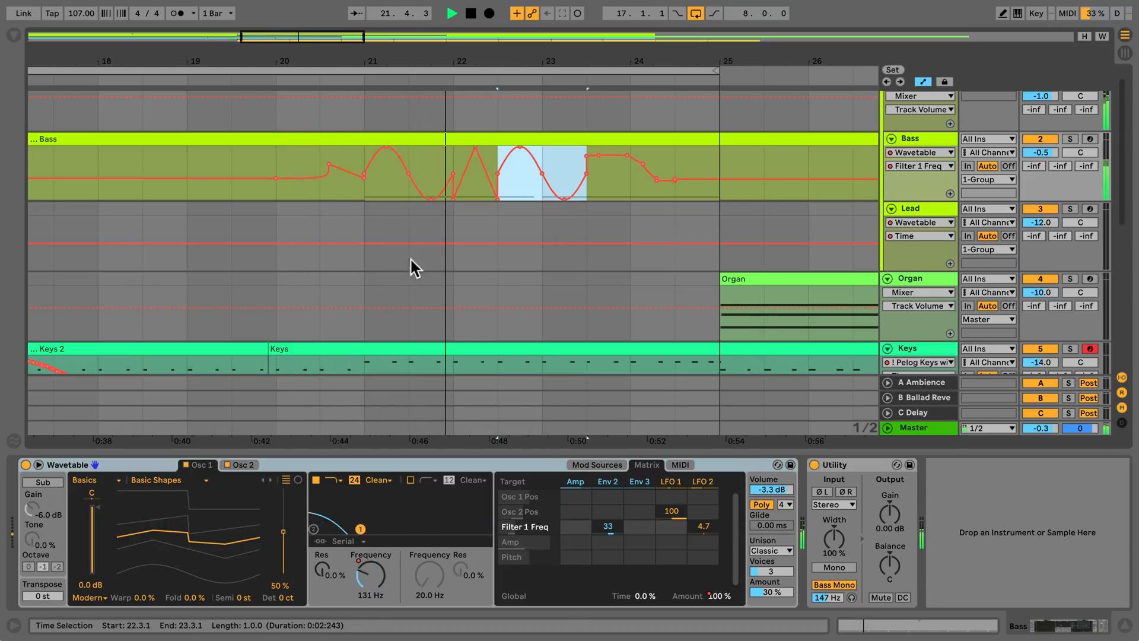
Compress the Bass filter frequency envelope between 21.1.1 and 23.3.1 vertically and stretch it in time to span 19.3.1 to 25.1.1.
{"action": "left_click", "coordinate": [366, 187], "text": "shift"}
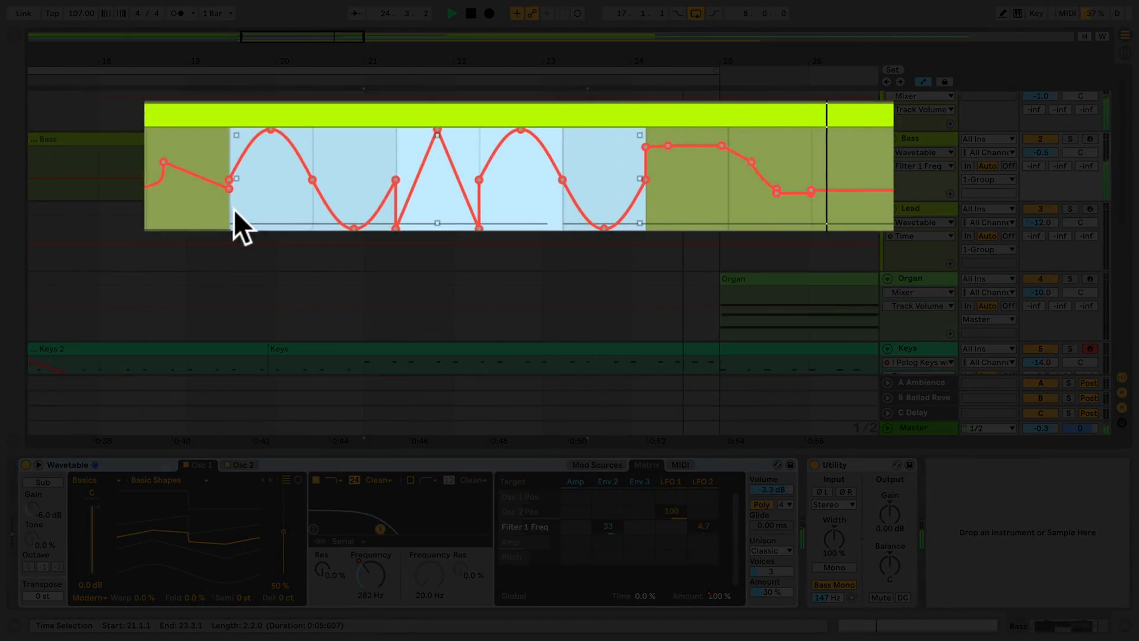
{"action": "mouse_move", "coordinate": [437, 144]}
{"action": "left_mouse_down"}
{"action": "mouse_move", "coordinate": [437, 203]}
{"action": "mouse_move", "coordinate": [437, 136]}
{"action": "left_mouse_up"}
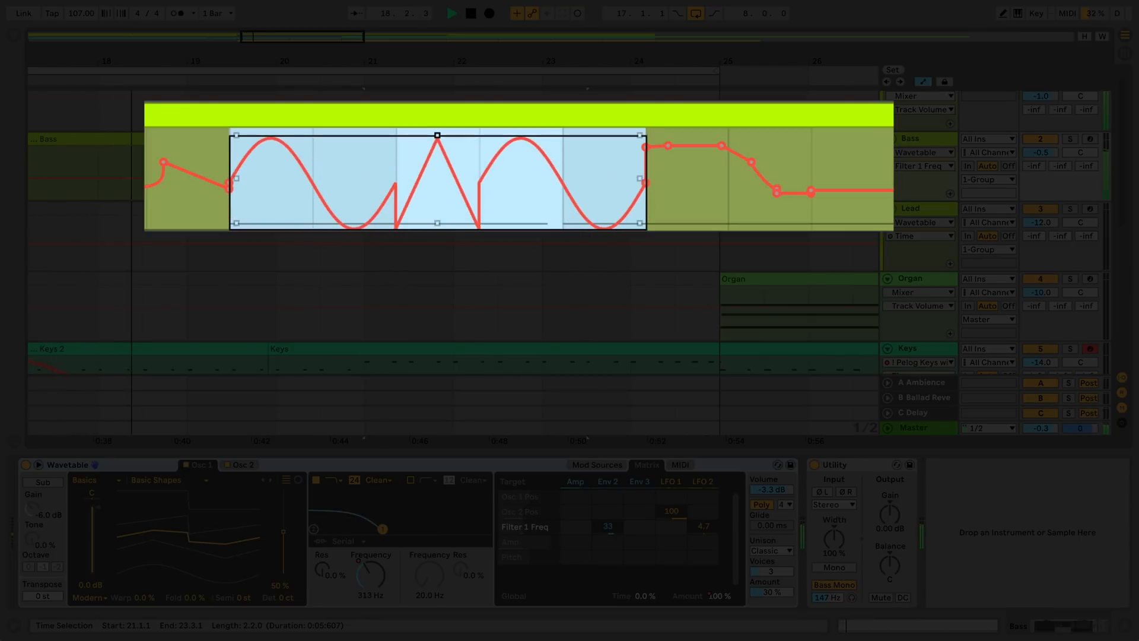
{"action": "mouse_move", "coordinate": [641, 178]}
{"action": "left_mouse_down"}
{"action": "mouse_move", "coordinate": [473, 178]}
{"action": "mouse_move", "coordinate": [643, 178]}
{"action": "left_mouse_up"}
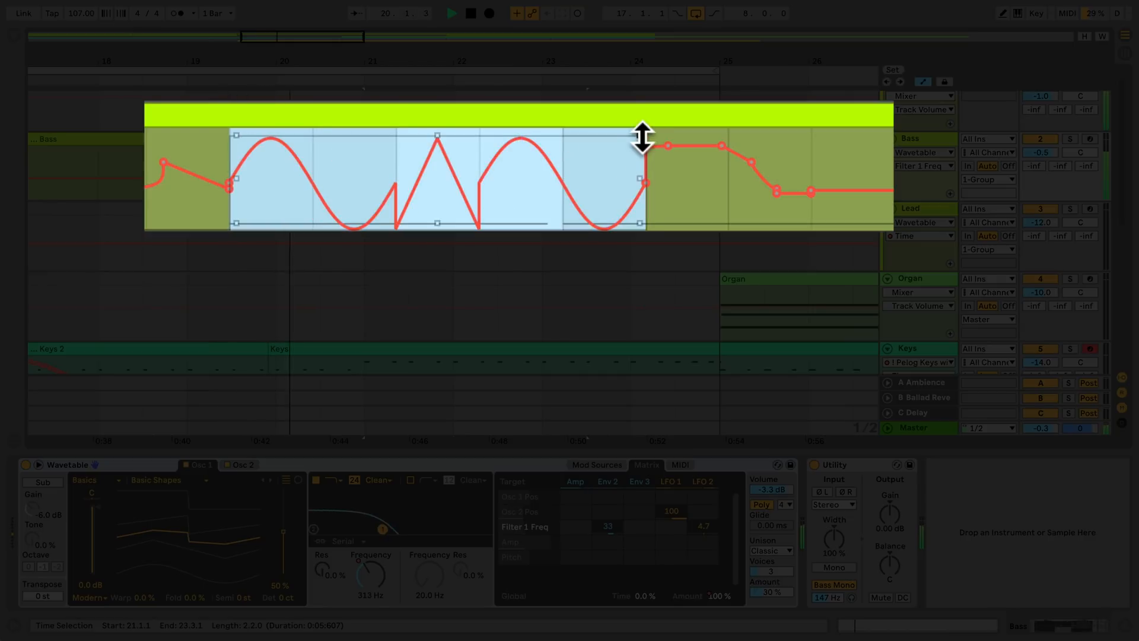
{"action": "mouse_move", "coordinate": [642, 137]}
{"action": "left_mouse_down"}
{"action": "mouse_move", "coordinate": [642, 224]}
{"action": "mouse_move", "coordinate": [642, 137]}
{"action": "left_mouse_up"}
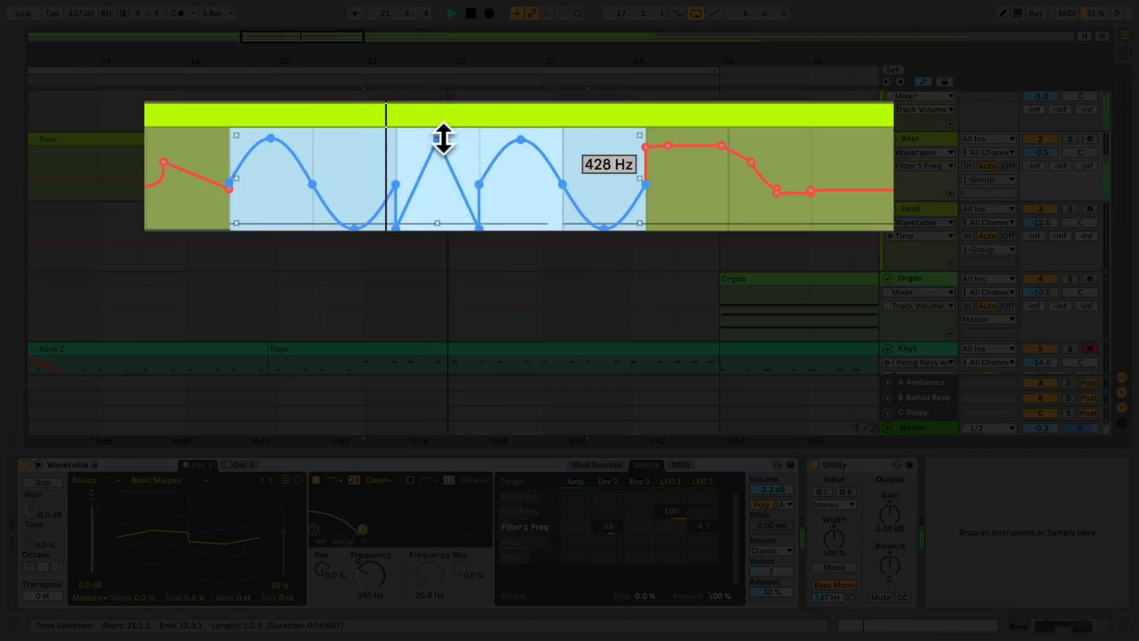
{"action": "mouse_move", "coordinate": [437, 138]}
{"action": "left_mouse_down"}
{"action": "mouse_move", "coordinate": [438, 193]}
{"action": "mouse_move", "coordinate": [437, 133]}
{"action": "mouse_move", "coordinate": [438, 174]}
{"action": "mouse_move", "coordinate": [438, 141]}
{"action": "mouse_move", "coordinate": [437, 155]}
{"action": "left_mouse_up"}
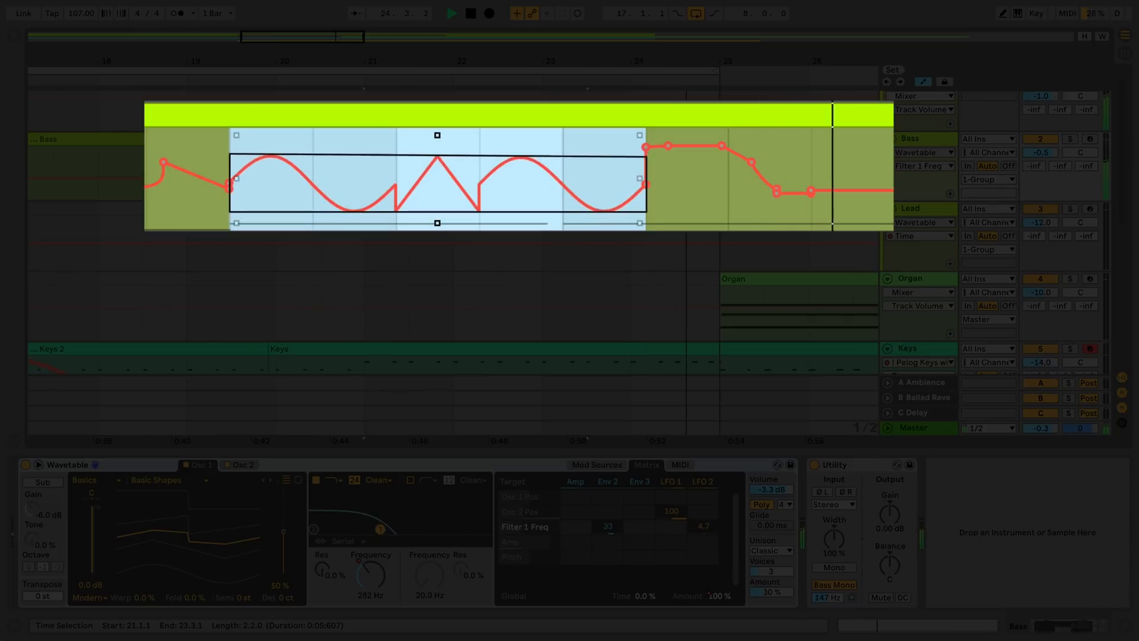
{"action": "left_click_drag", "start_coordinate": [641, 179], "coordinate": [888, 181]}
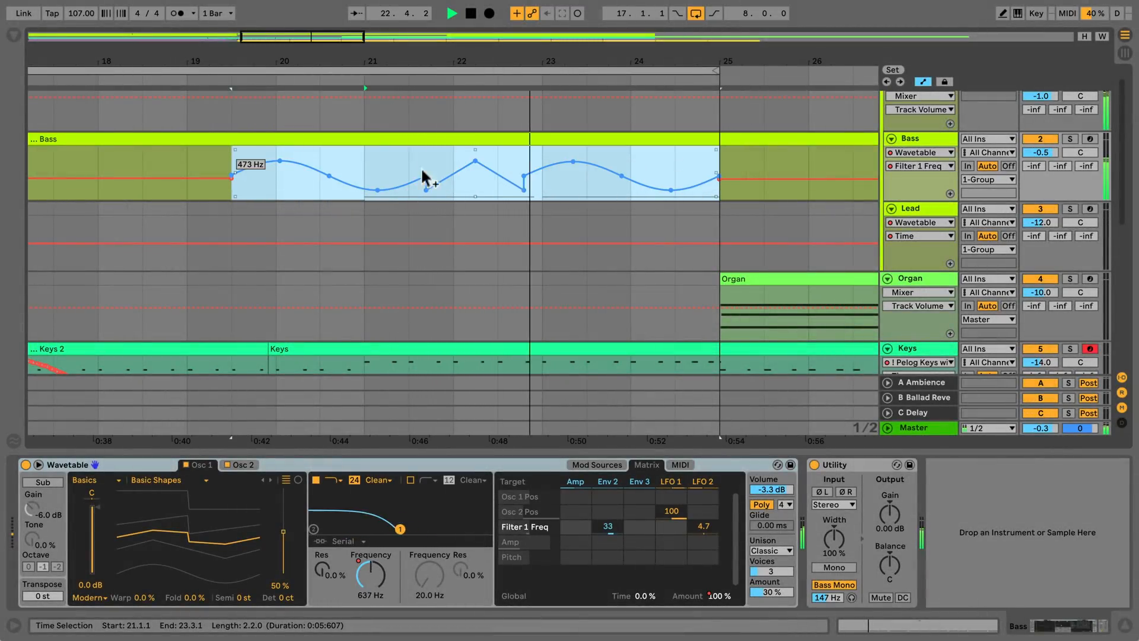
Stop playback and simplify the Keys track's Time envelope between 16.3.1 and 17.3.1.
{"action": "left_click", "coordinate": [471, 13]}
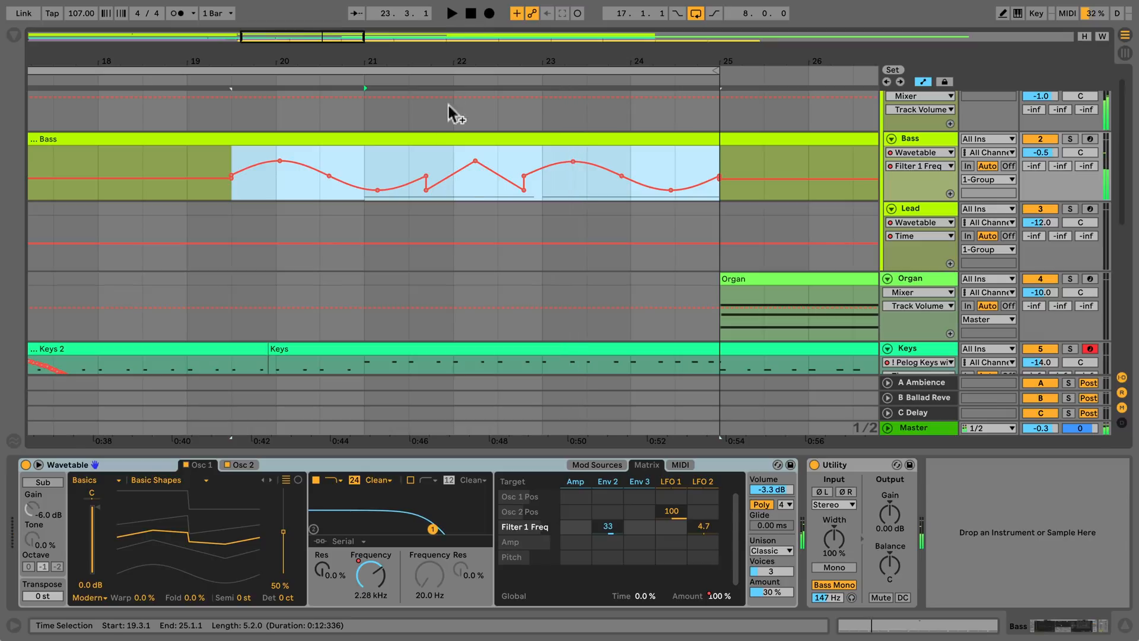
{"action": "scroll", "coordinate": [286, 232], "scroll_direction": "down", "scroll_amount": 5}
{"action": "scroll", "coordinate": [286, 232], "scroll_direction": "left", "scroll_amount": 10}
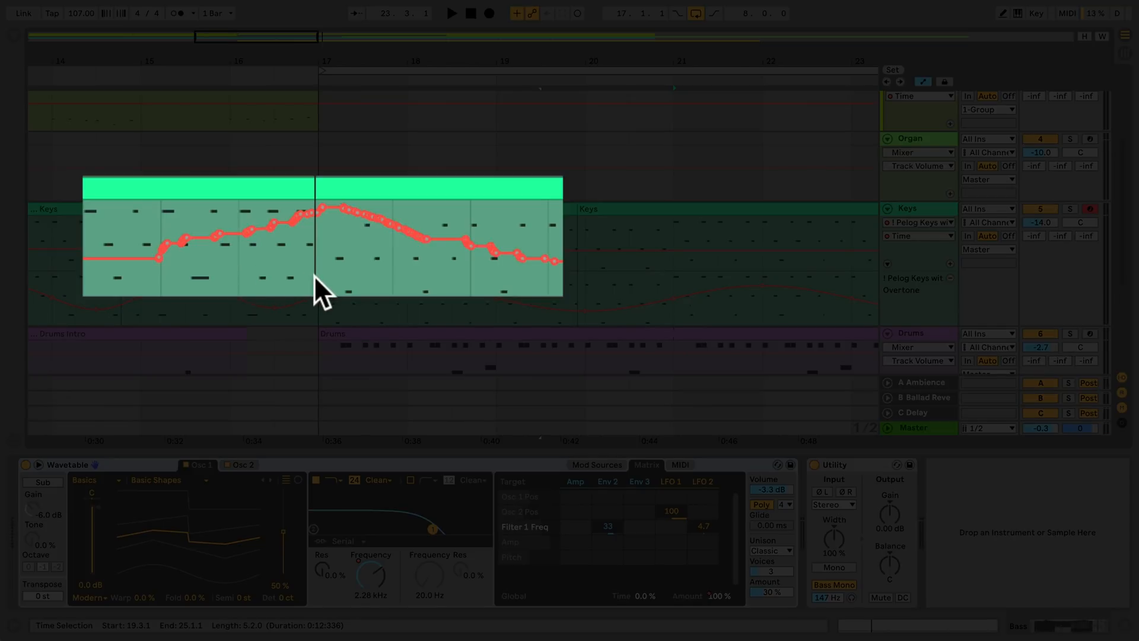
{"action": "left_click_drag", "start_coordinate": [251, 278], "coordinate": [405, 284]}
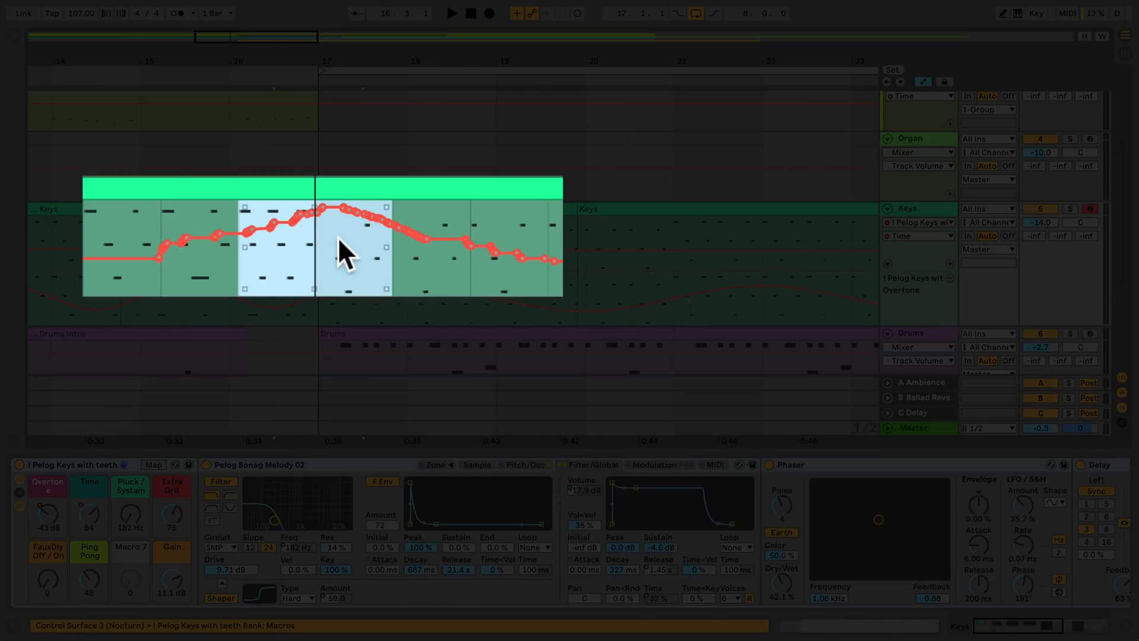
{"action": "right_click", "coordinate": [338, 239]}
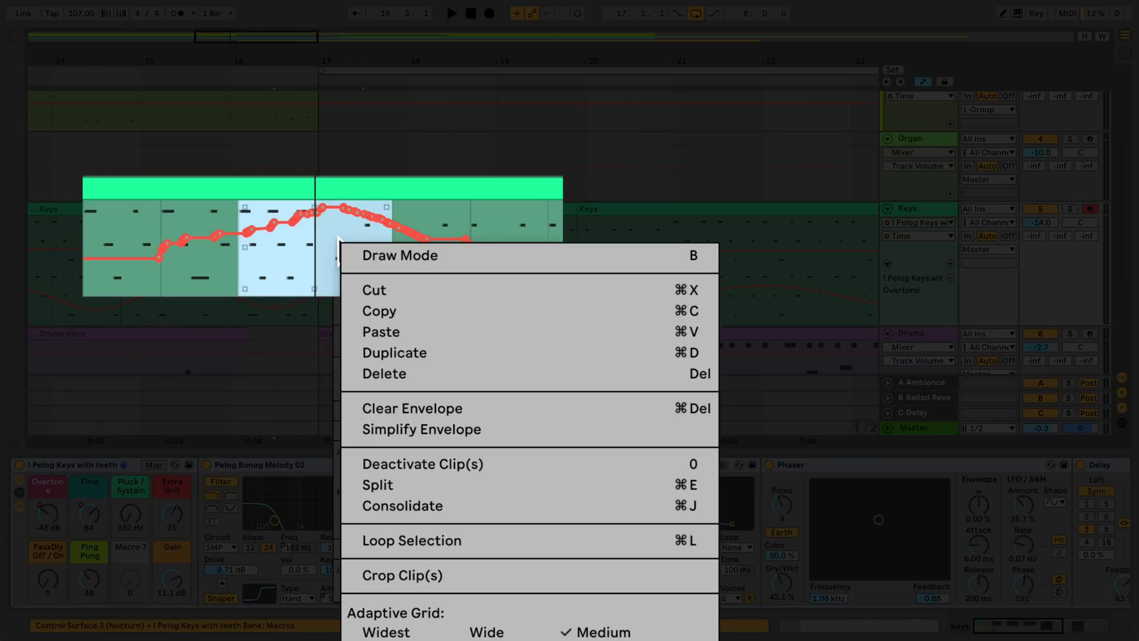
{"action": "left_click", "coordinate": [514, 427]}
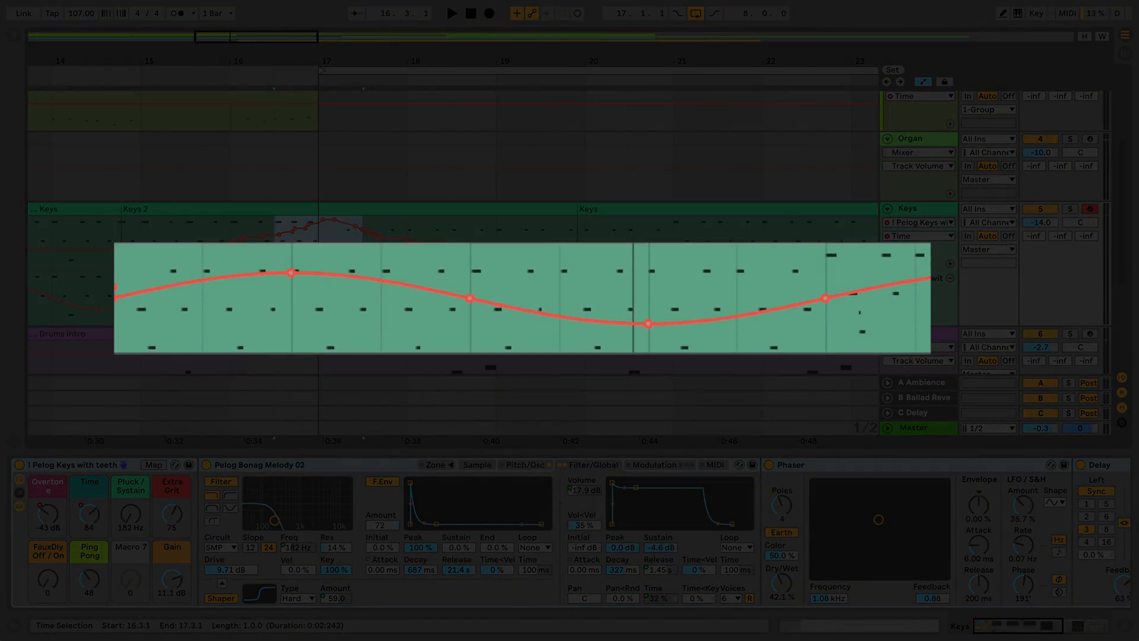
Set the Overtone envelope's breakpoint at 19.1.1 on the Keys track to -18 dB.
{"action": "right_click", "coordinate": [471, 297]}
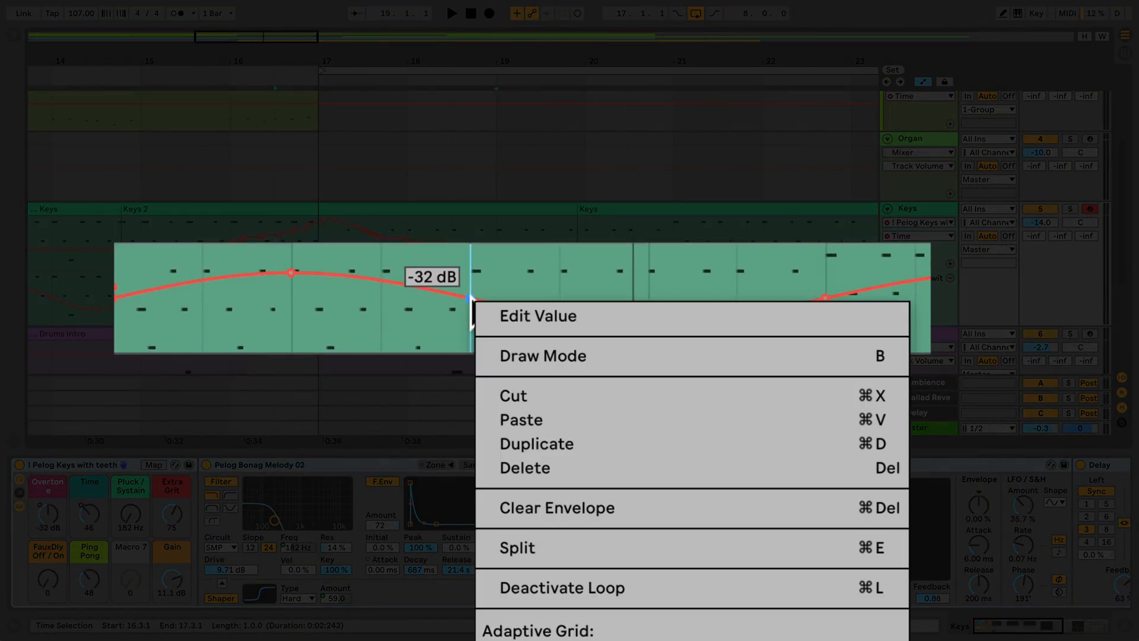
{"action": "left_click", "coordinate": [501, 317]}
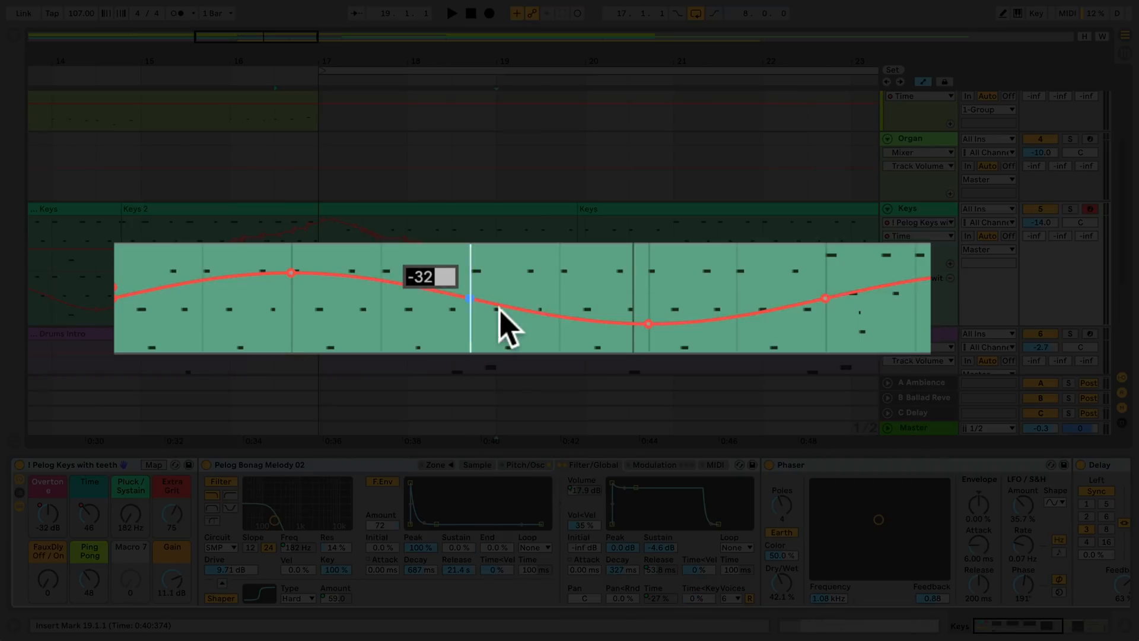
{"action": "type", "text": "-18"}
{"action": "key", "text": "Return"}
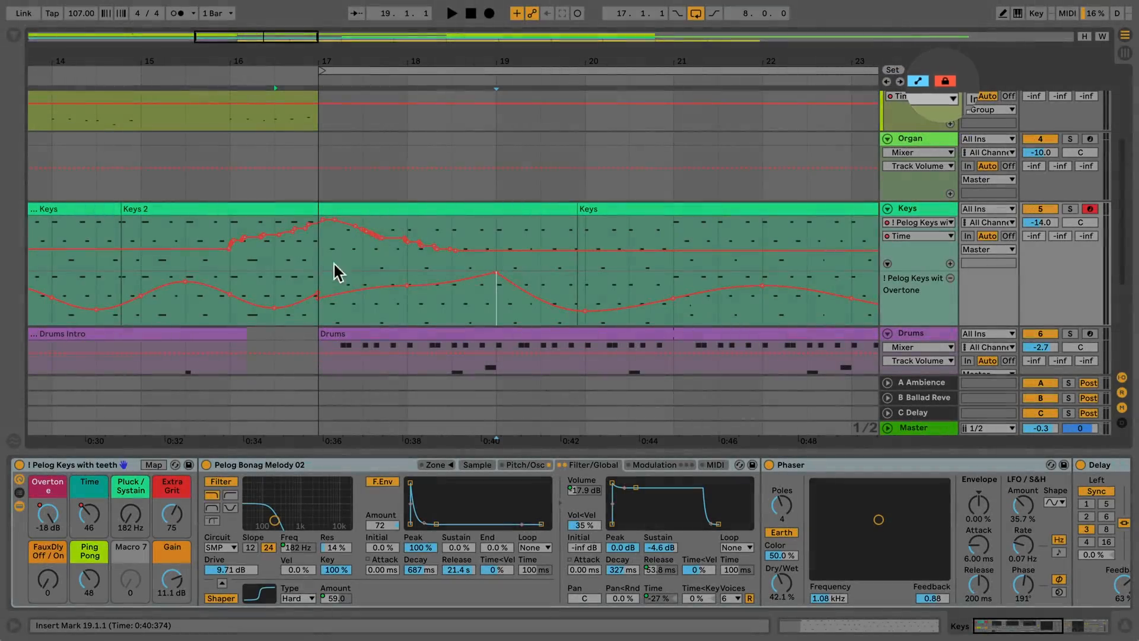
Try moving the Keys 2 clip at bar 17 to a later position with envelopes locked and with them unlocked, undoing each move.
{"action": "left_click", "coordinate": [318, 259]}
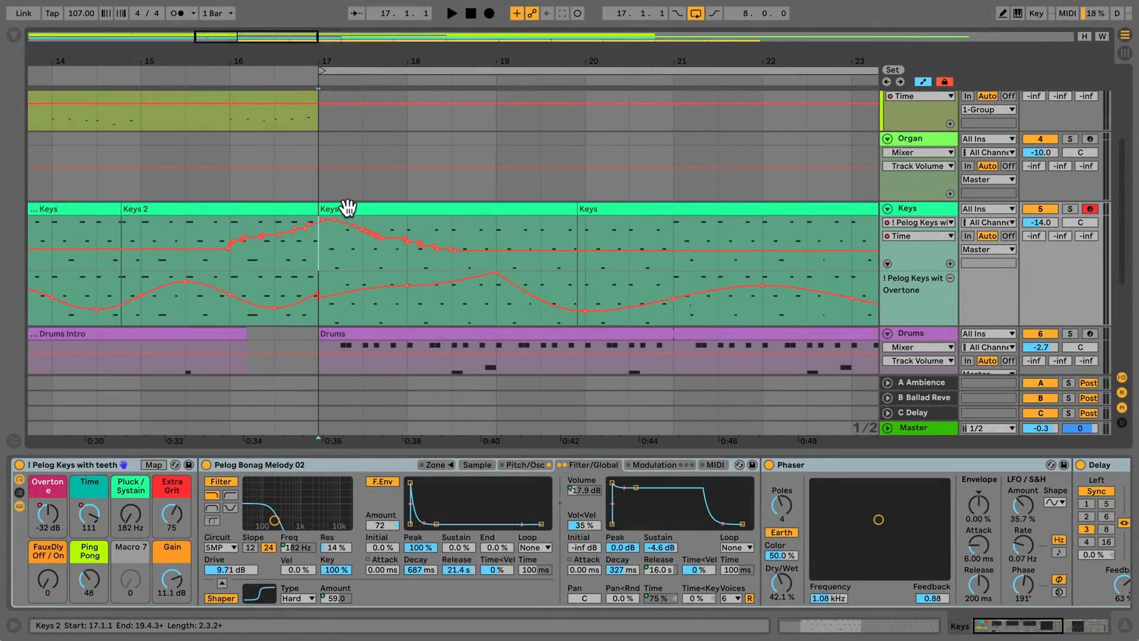
{"action": "left_click_drag", "start_coordinate": [348, 207], "coordinate": [590, 226]}
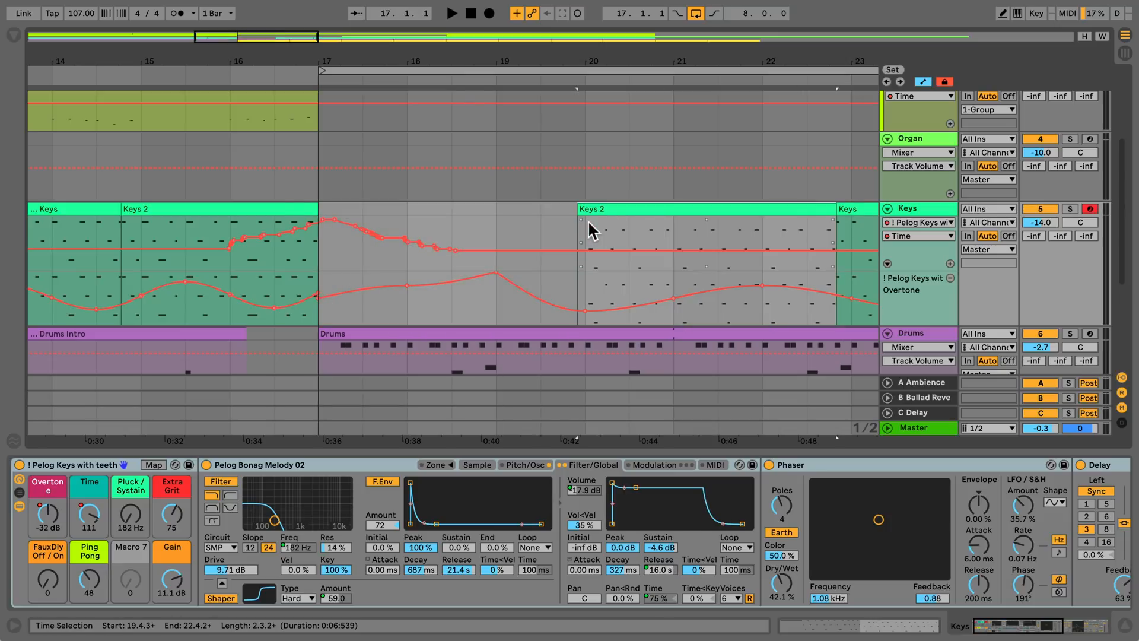
{"action": "key", "text": "ctrl+z"}
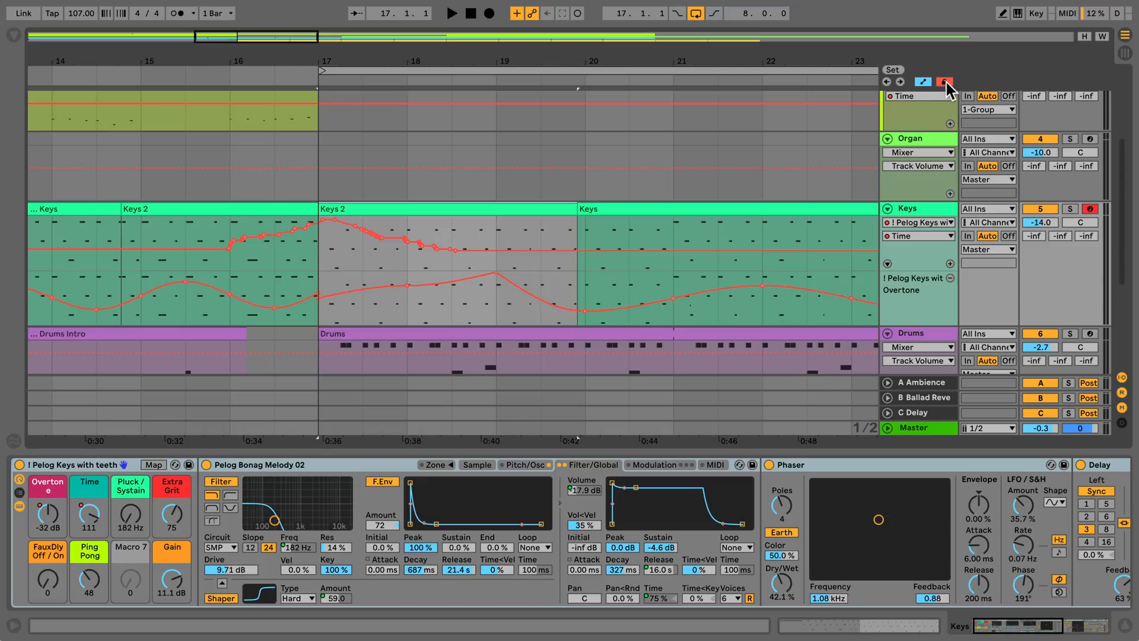
{"action": "left_click_drag", "start_coordinate": [445, 211], "coordinate": [665, 220]}
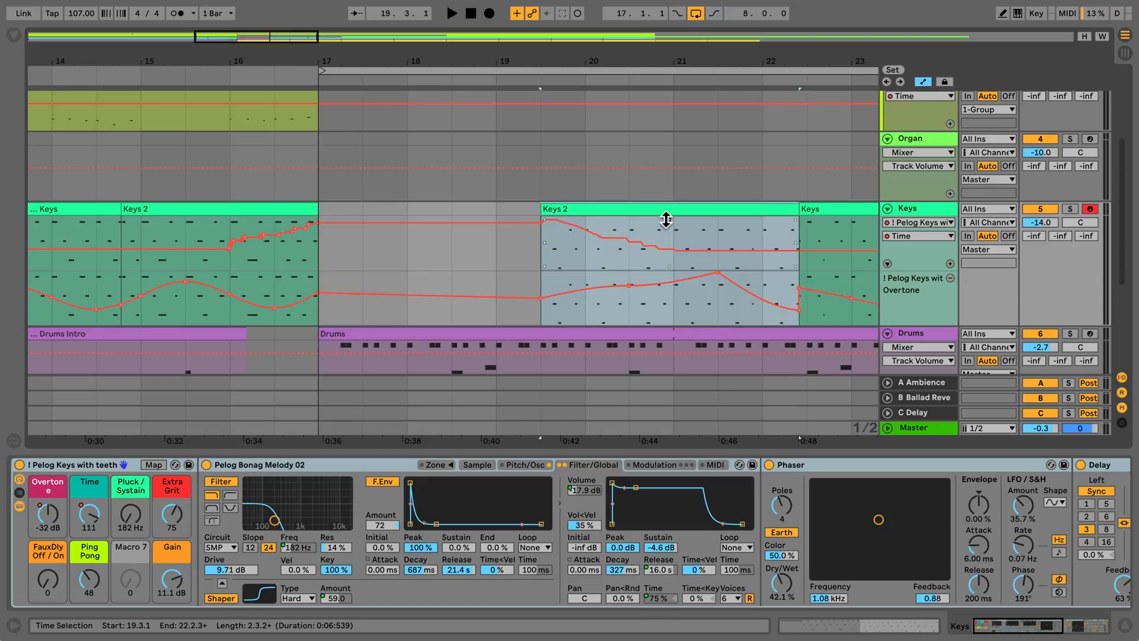
{"action": "key", "text": "ctrl+z"}
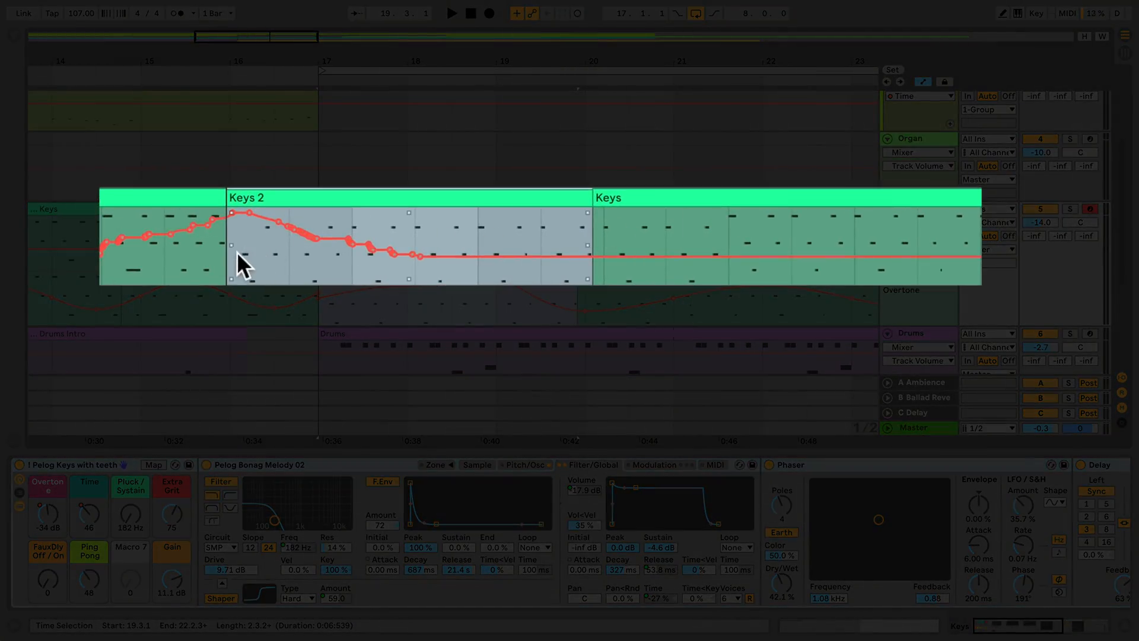
Duplicate the Keys track's Time automation from 17.1.1 to 18.1.1 five times, filling the envelope up to 23.1.1.
{"action": "left_click_drag", "start_coordinate": [237, 252], "coordinate": [344, 257]}
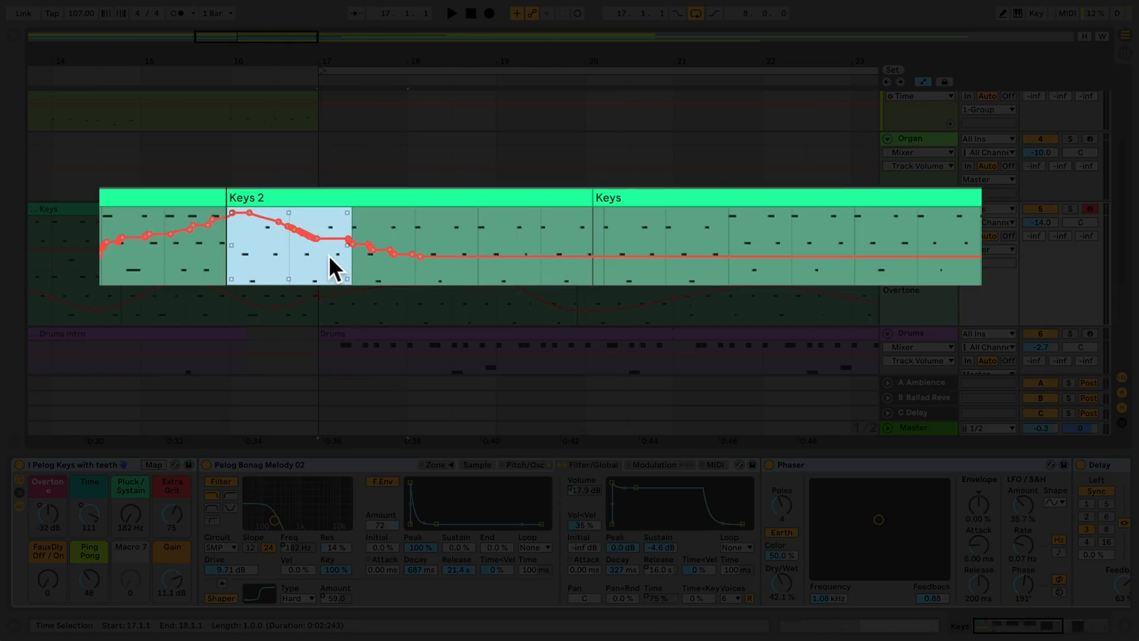
{"action": "right_click", "coordinate": [329, 255]}
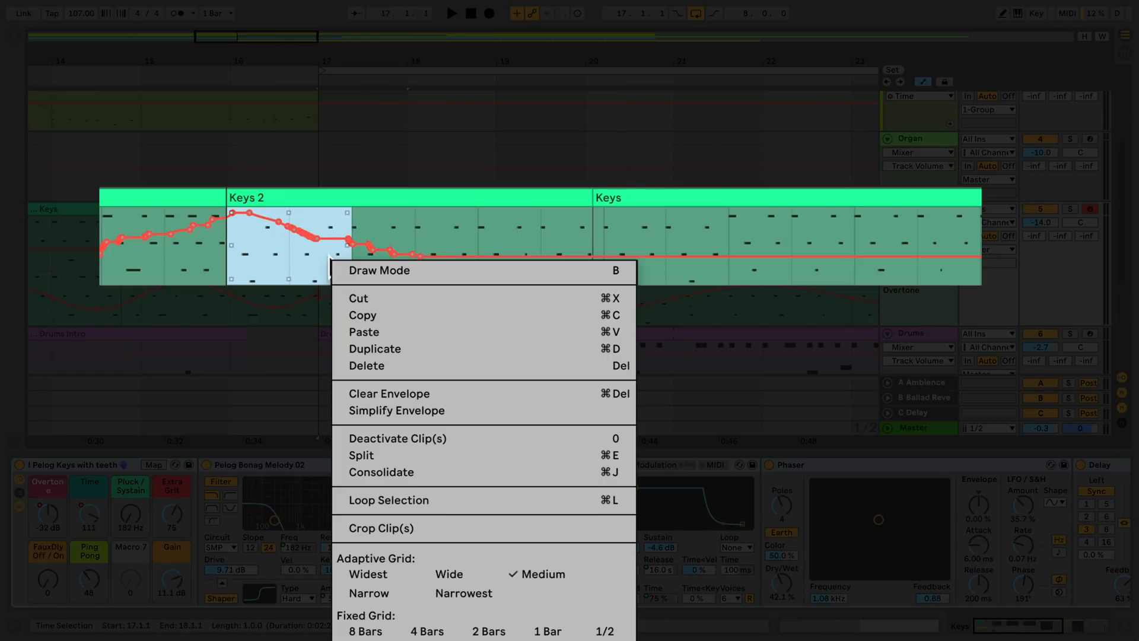
{"action": "left_click", "coordinate": [380, 349]}
{"action": "right_click", "coordinate": [394, 245]}
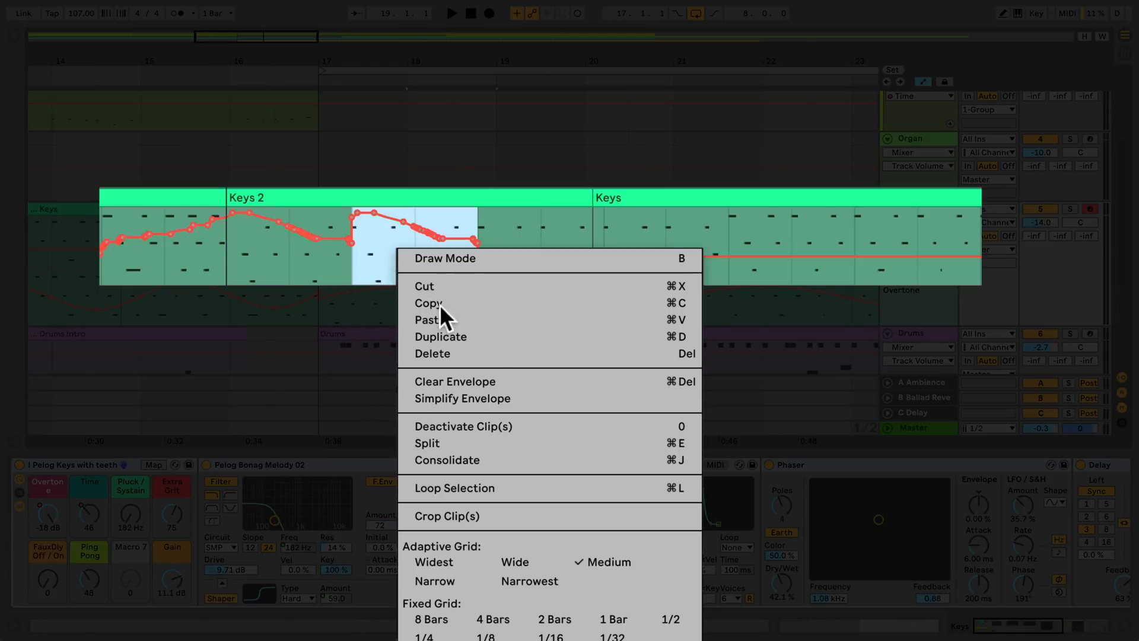
{"action": "left_click", "coordinate": [464, 335]}
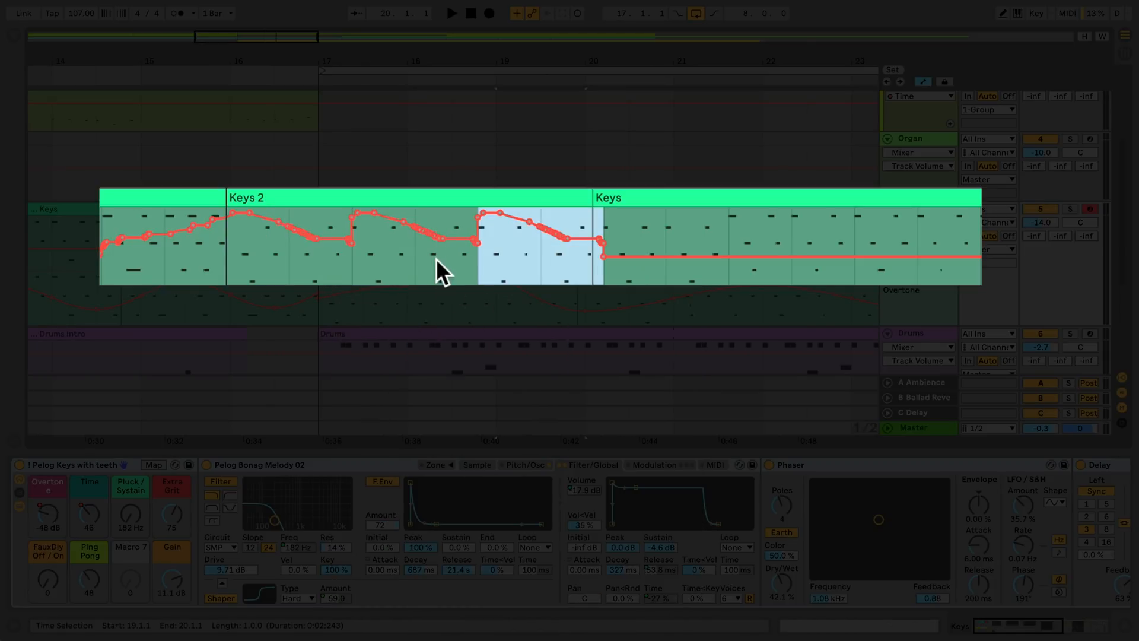
{"action": "key", "text": "ctrl+d"}
{"action": "key", "text": "ctrl+d"}
{"action": "key", "text": "ctrl+d"}
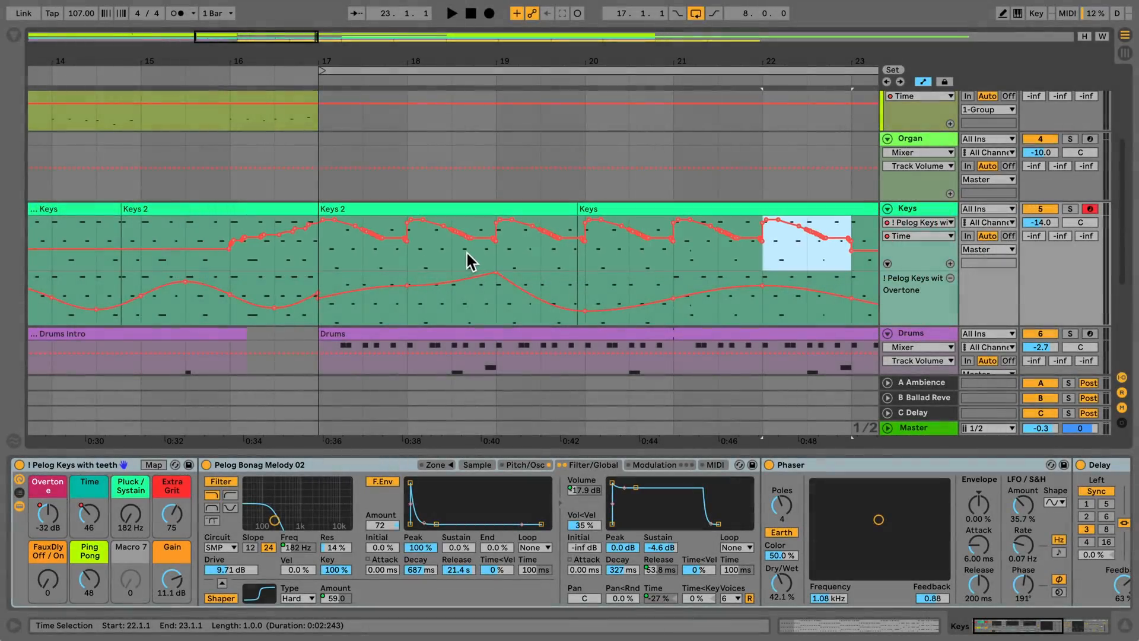
Select the Bass clip starting at bar 17 and play the arrangement from there.
{"action": "scroll", "coordinate": [466, 253], "scroll_direction": "up", "scroll_amount": 4}
{"action": "scroll", "coordinate": [468, 254], "scroll_direction": "up", "scroll_amount": 2}
{"action": "scroll", "coordinate": [468, 254], "scroll_direction": "right", "scroll_amount": 3}
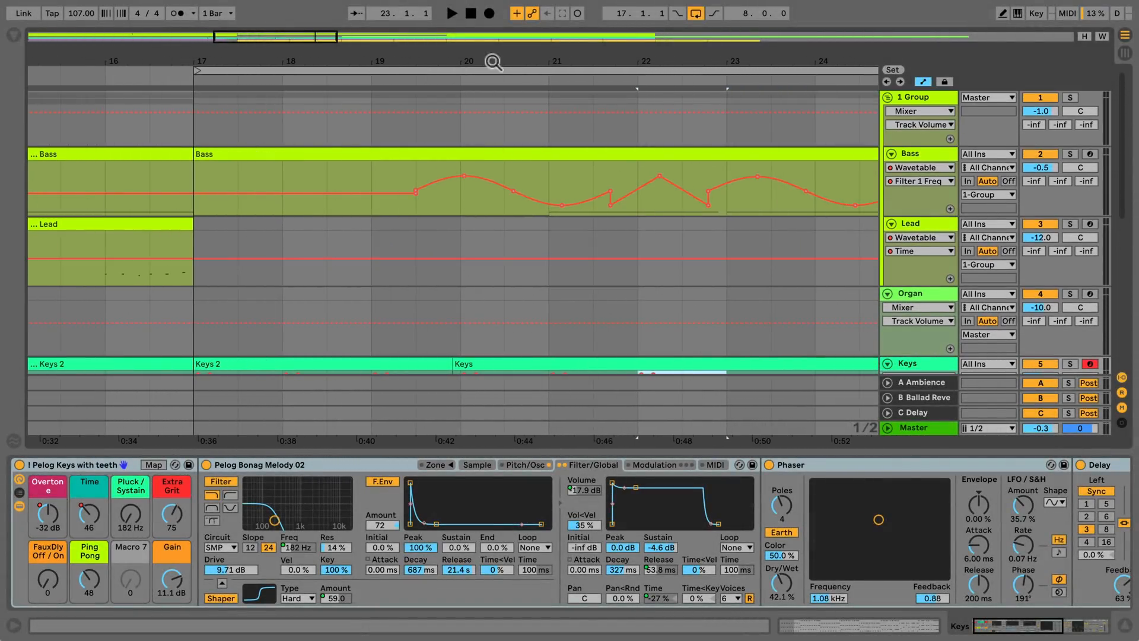
{"action": "left_click_drag", "start_coordinate": [492, 61], "coordinate": [349, 61]}
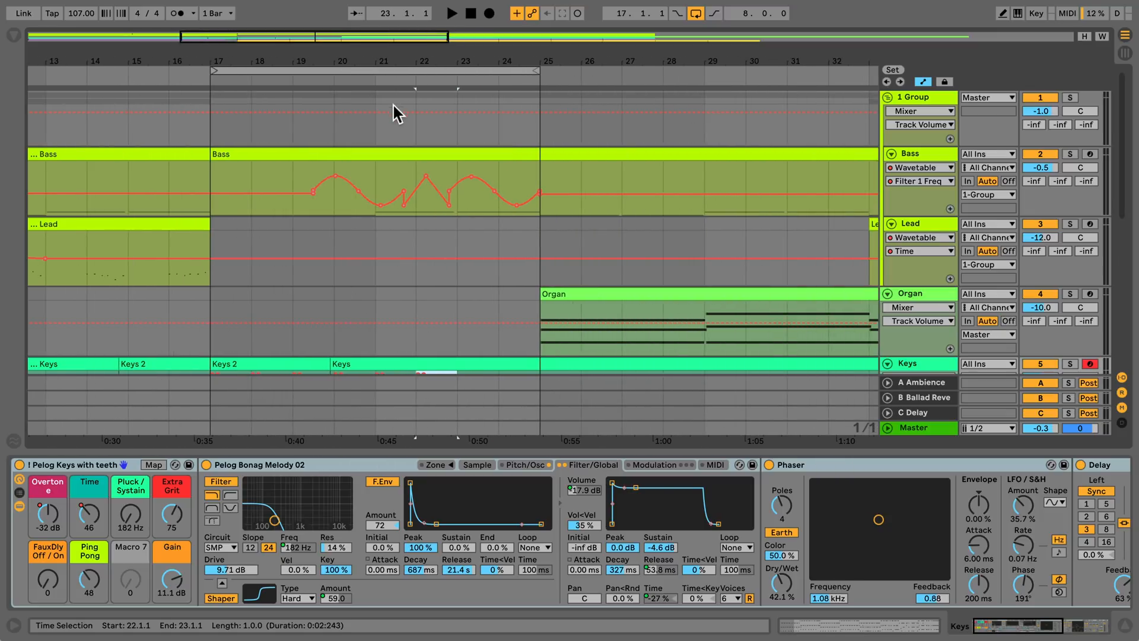
{"action": "left_click", "coordinate": [401, 148]}
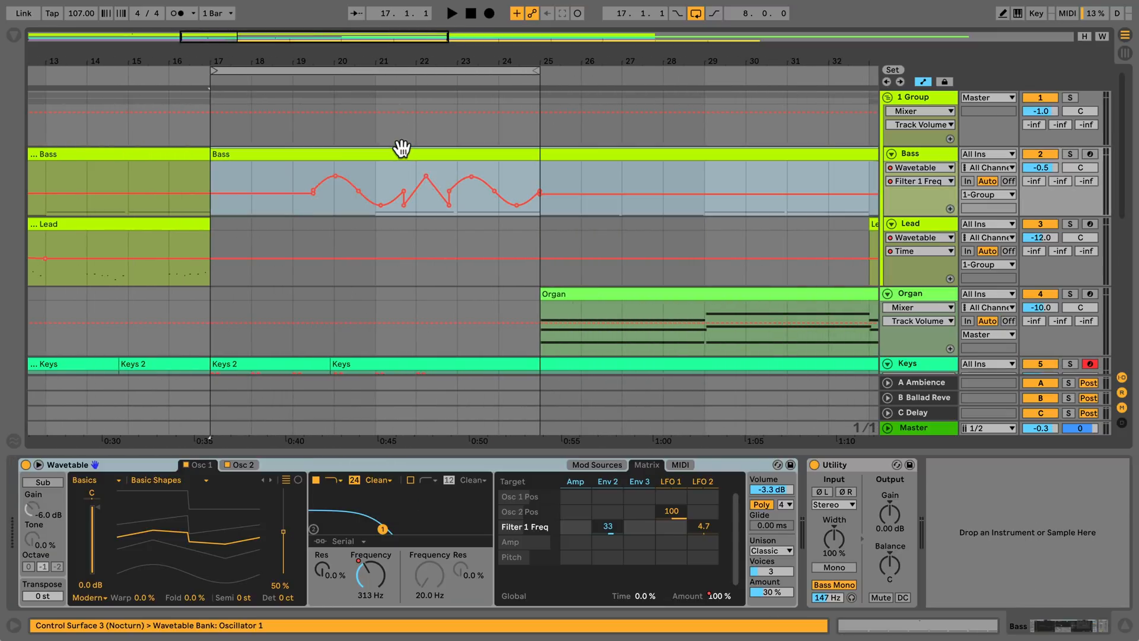
{"action": "key", "text": "space"}
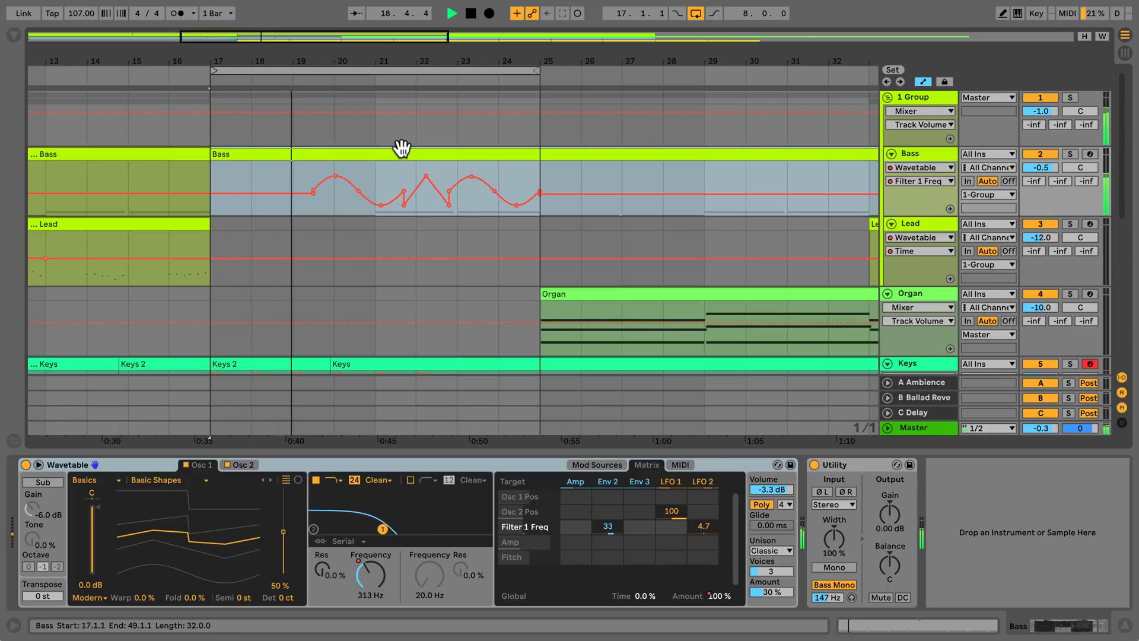
Display the Bass track's Utility Gain envelope and move it into its own automation lane.
{"action": "left_click", "coordinate": [901, 181]}
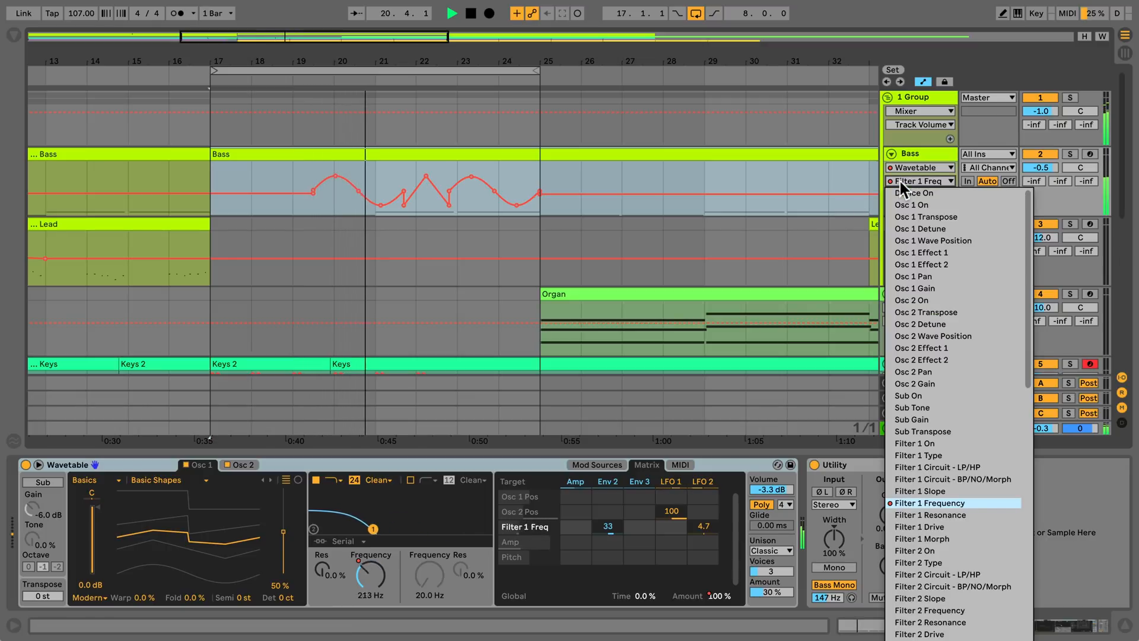
{"action": "left_click", "coordinate": [899, 181]}
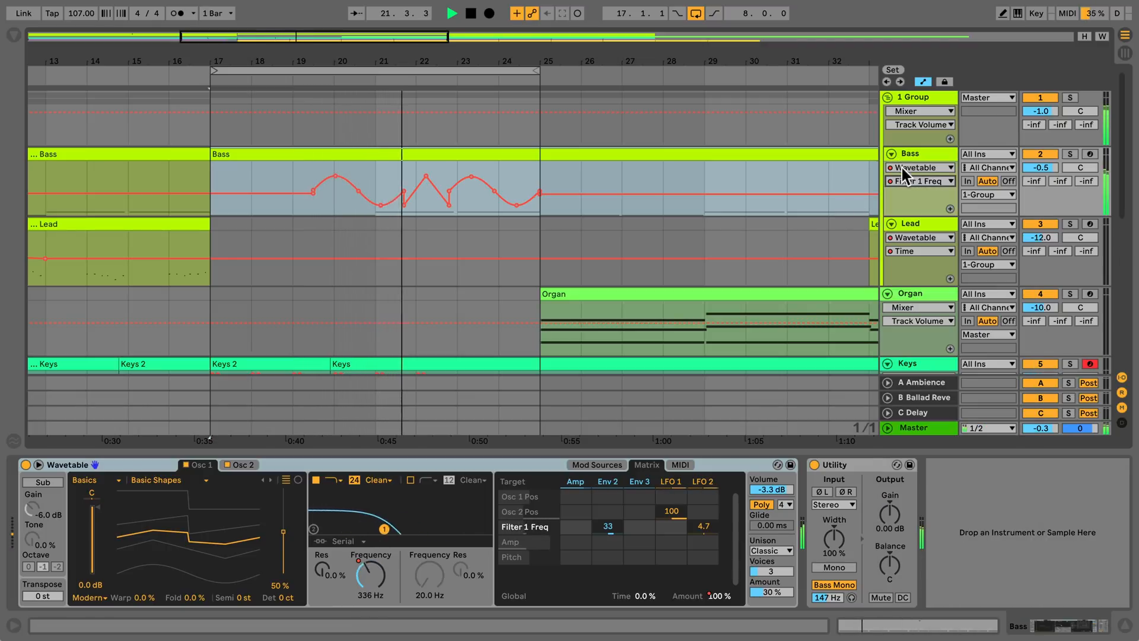
{"action": "left_click", "coordinate": [902, 168]}
{"action": "left_click", "coordinate": [907, 199]}
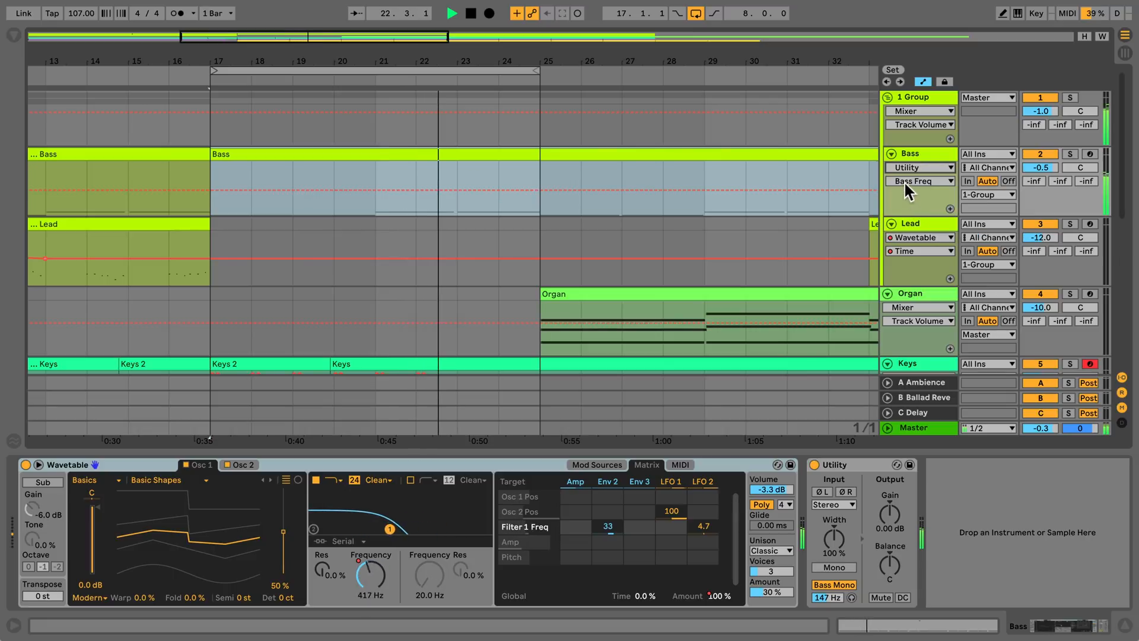
{"action": "left_click", "coordinate": [905, 181]}
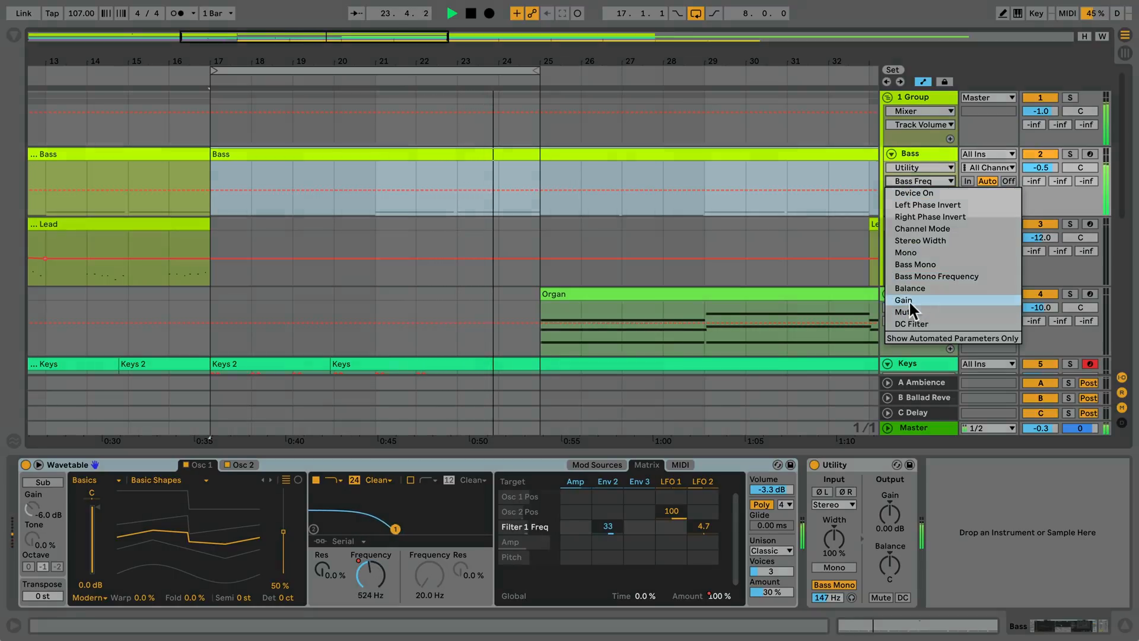
{"action": "left_click", "coordinate": [909, 300]}
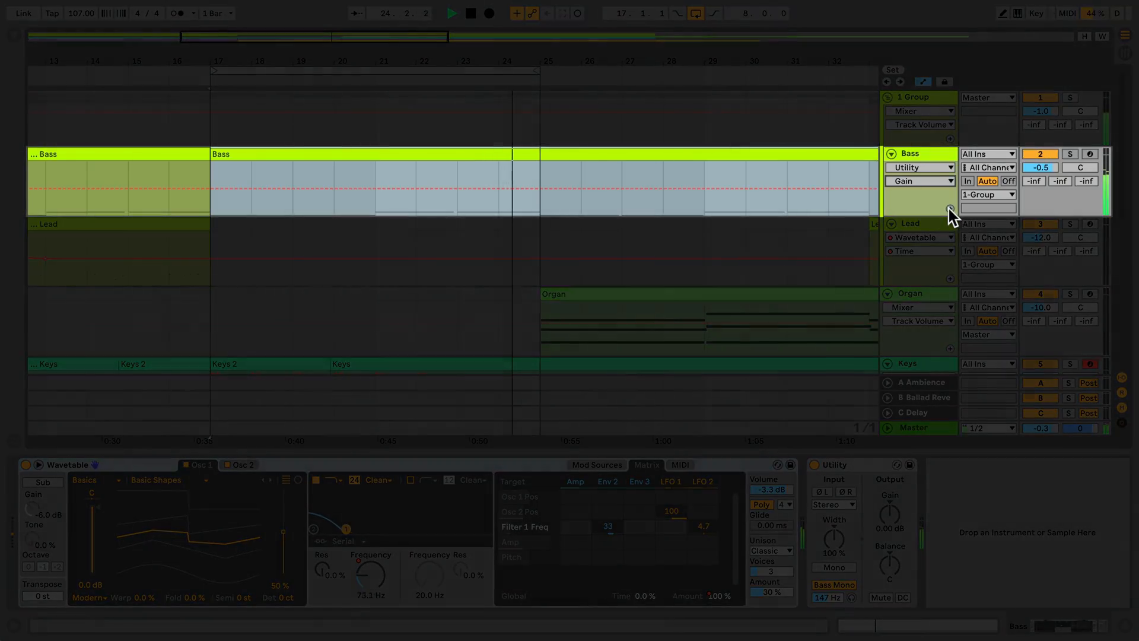
{"action": "left_click", "coordinate": [949, 208]}
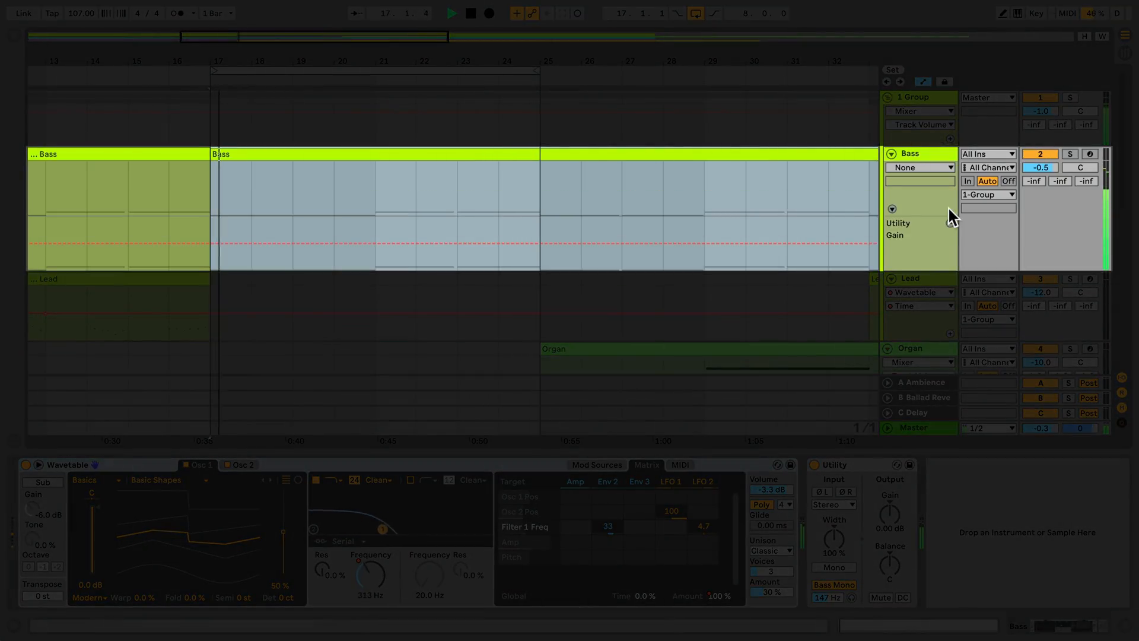
Add separate automation lanes for Track Volume and Wavetable's Filter 1 Freq on the Bass track.
{"action": "left_click", "coordinate": [1044, 163]}
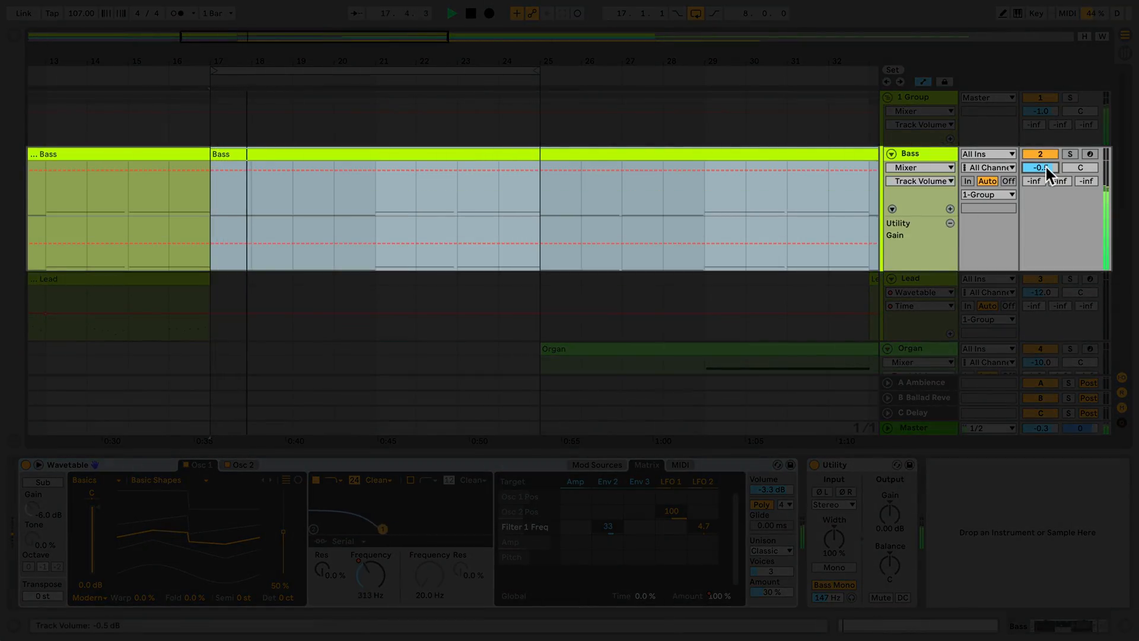
{"action": "left_click", "coordinate": [948, 208]}
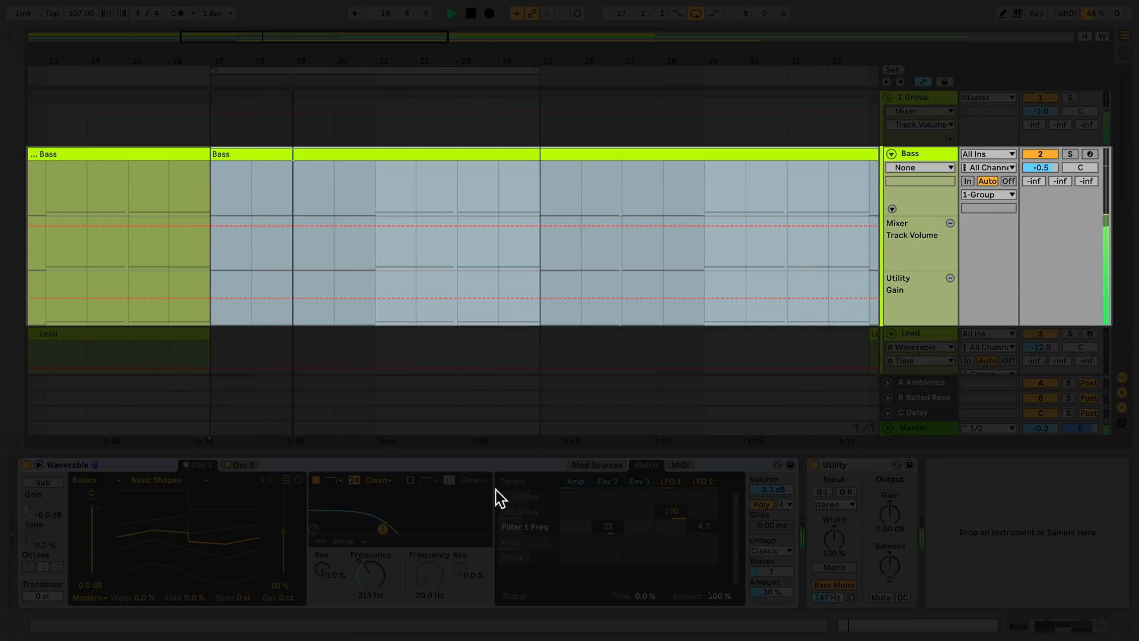
{"action": "left_click", "coordinate": [369, 580]}
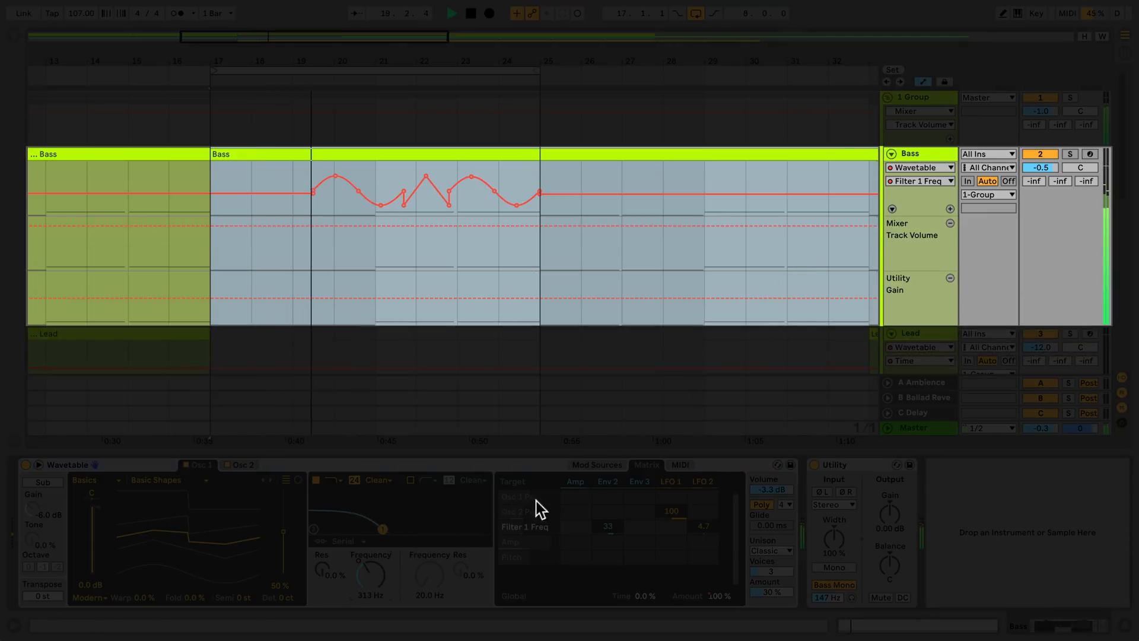
{"action": "left_click", "coordinate": [949, 208]}
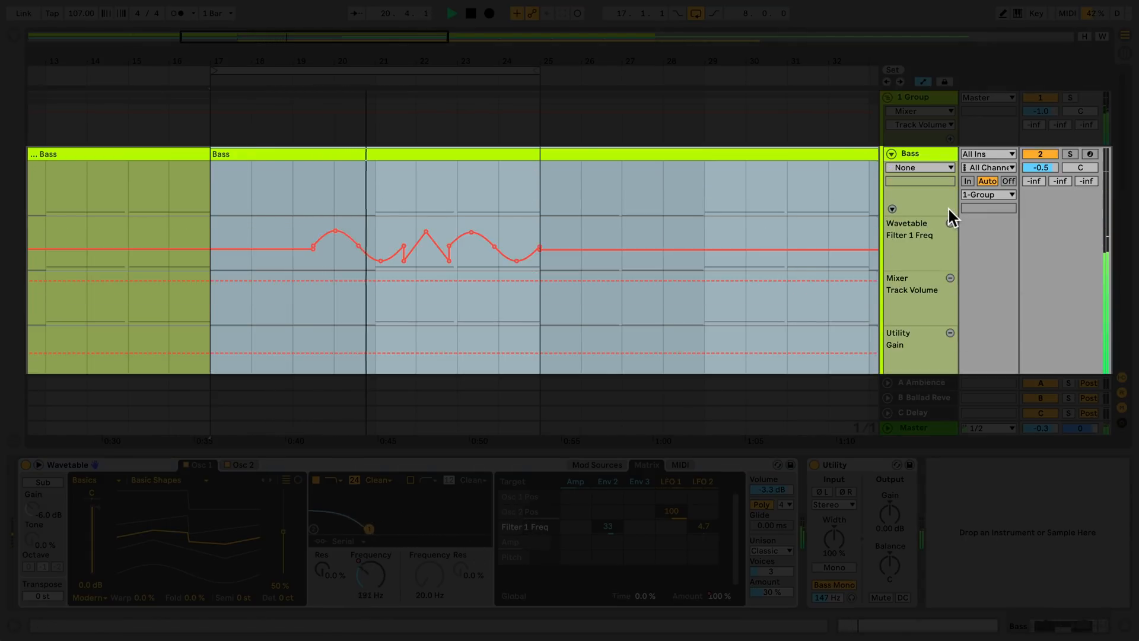
Hide the Bass track's additional automation lanes and show them again.
{"action": "left_click", "coordinate": [892, 209]}
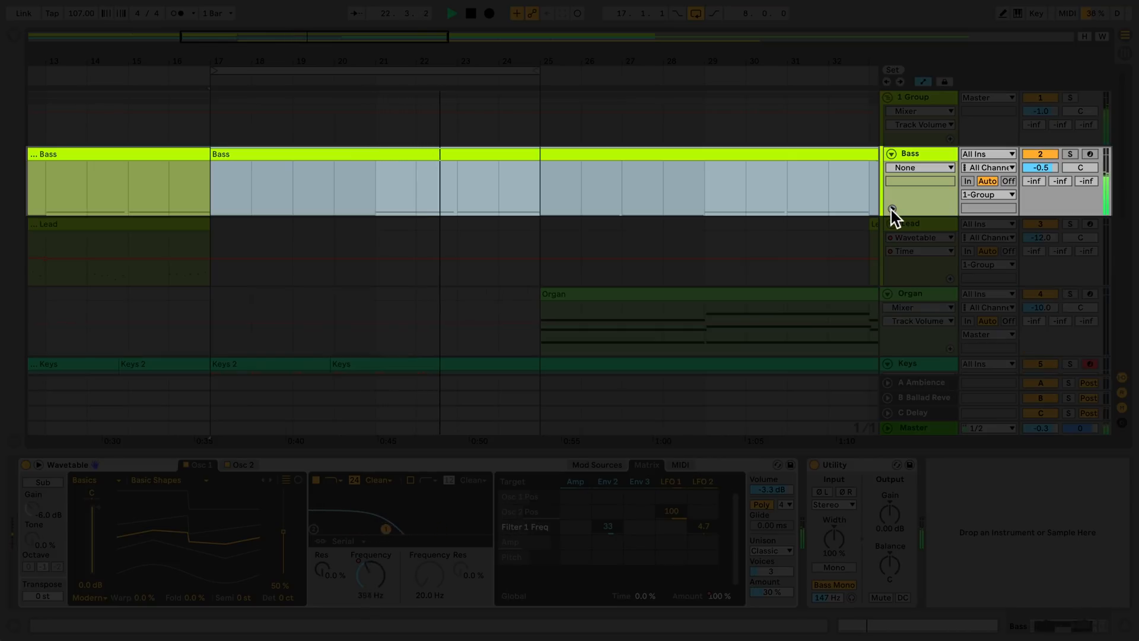
{"action": "left_click", "coordinate": [891, 209]}
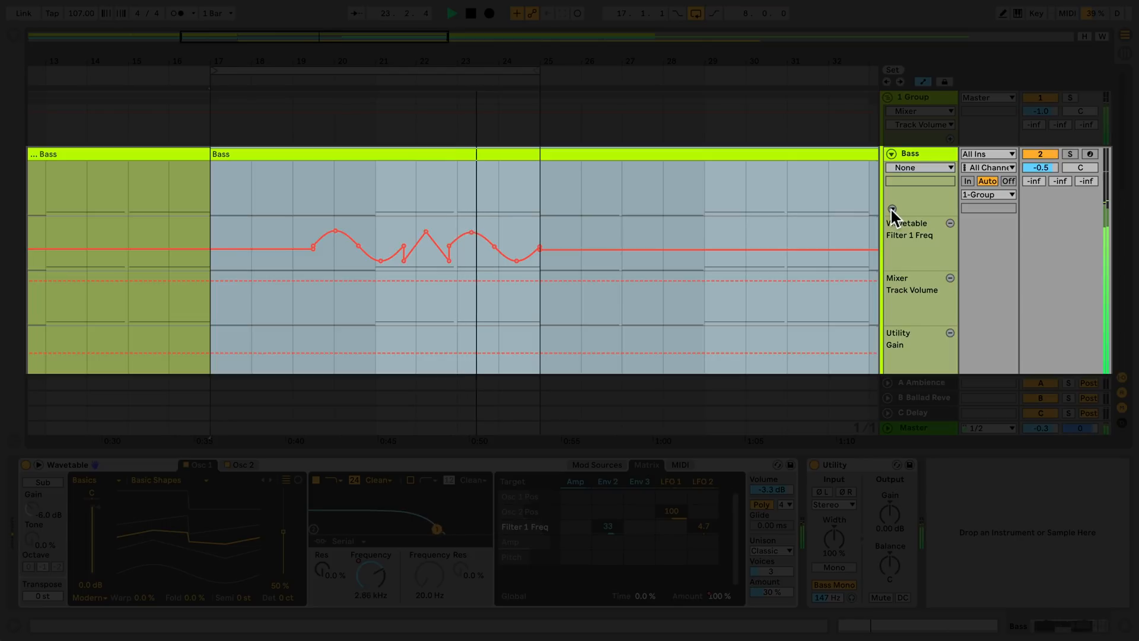